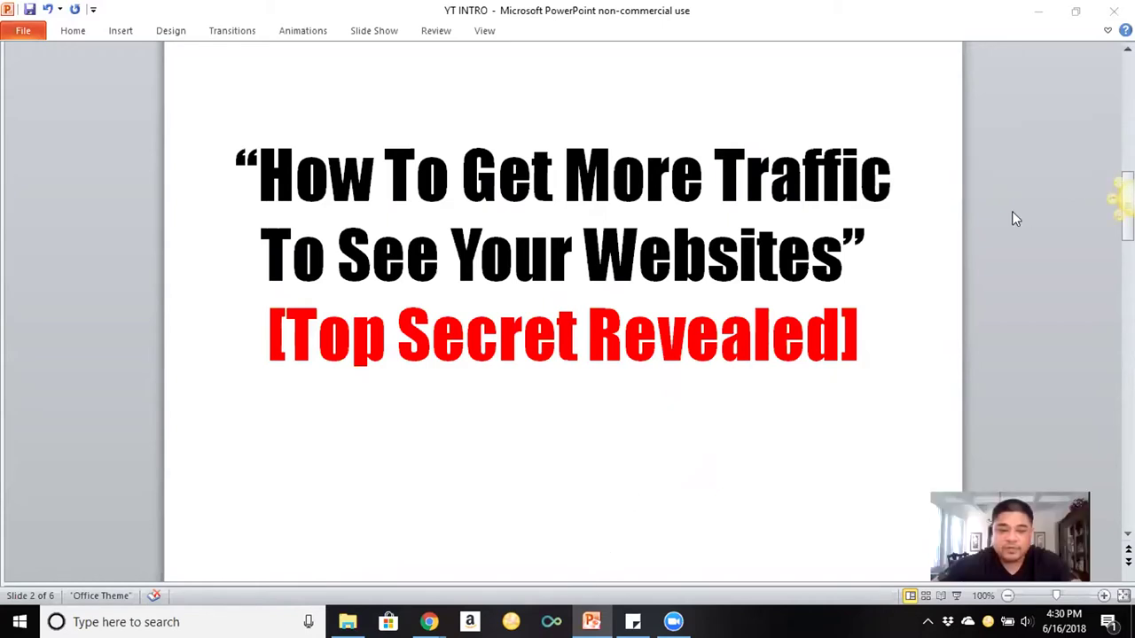
Step: Switch from the PowerPoint slides to the Udimi sign-up page in Chrome
left_click(593, 612)
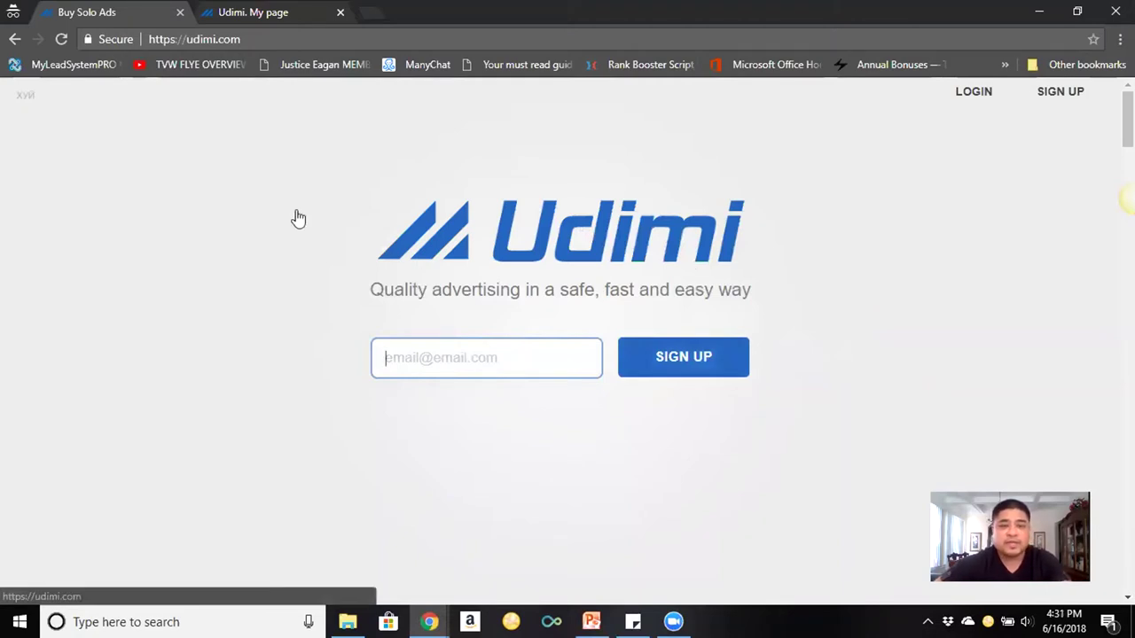
Step: Look over the Udimi dashboard, My Solos and Messages, ending on the My Solos overview
left_click(251, 21)
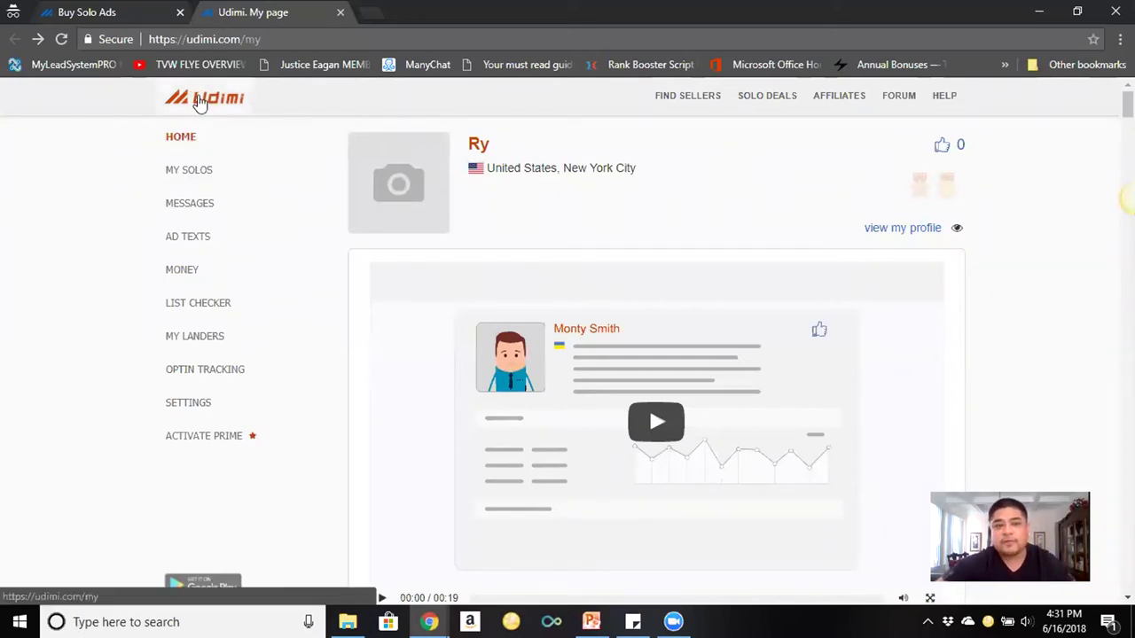
scroll(195, 121, "down", 1)
scroll(186, 133, "up", 1)
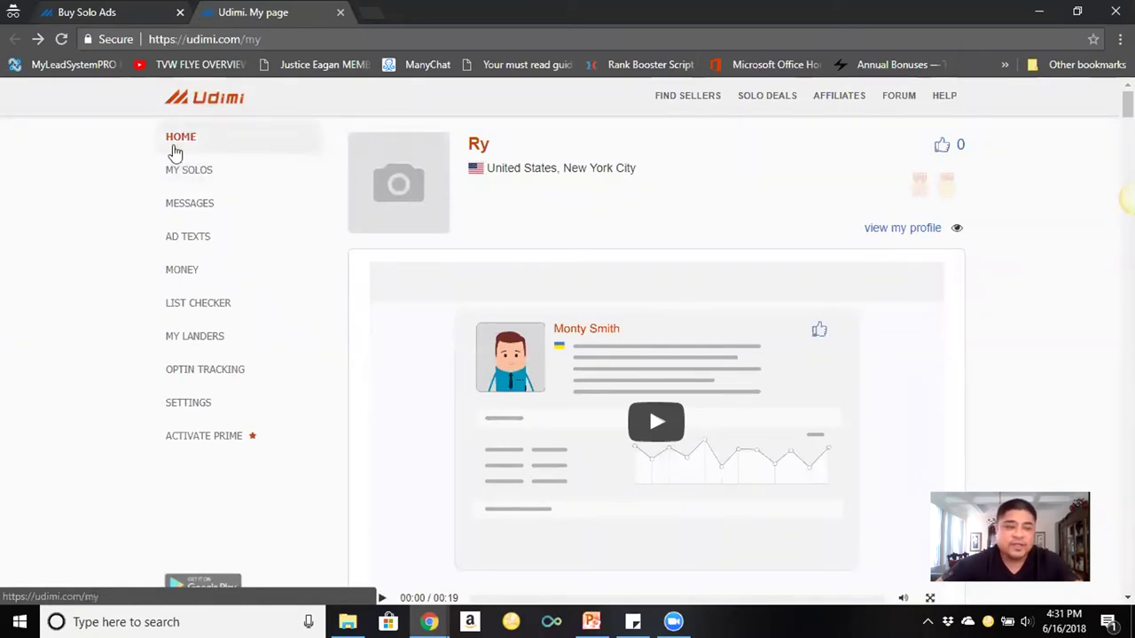
left_click(178, 176)
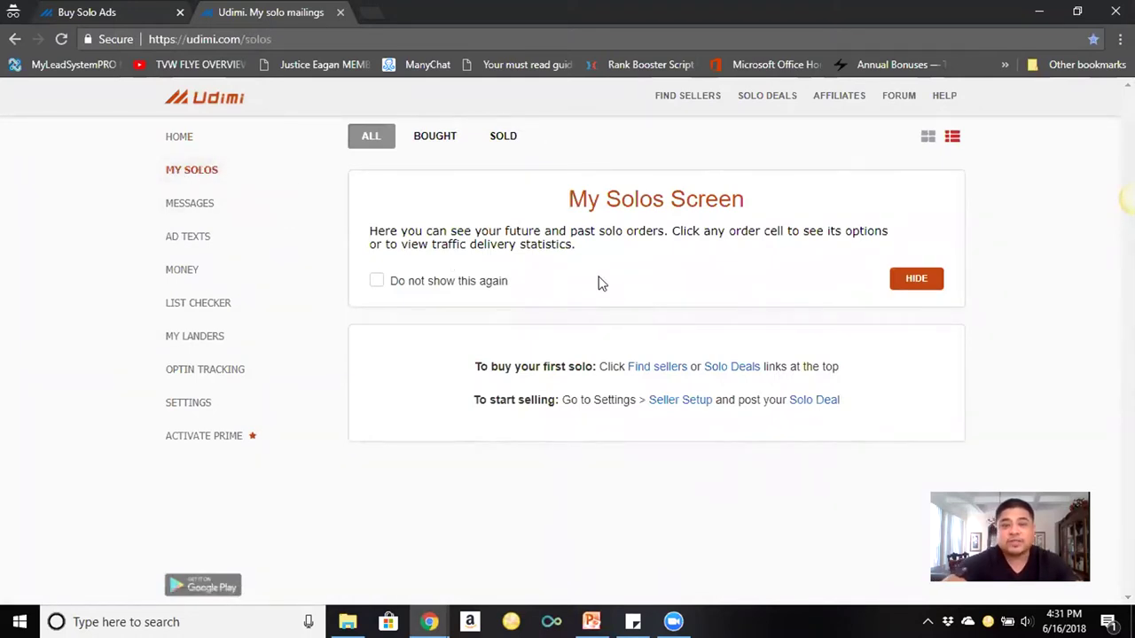
left_click(186, 206)
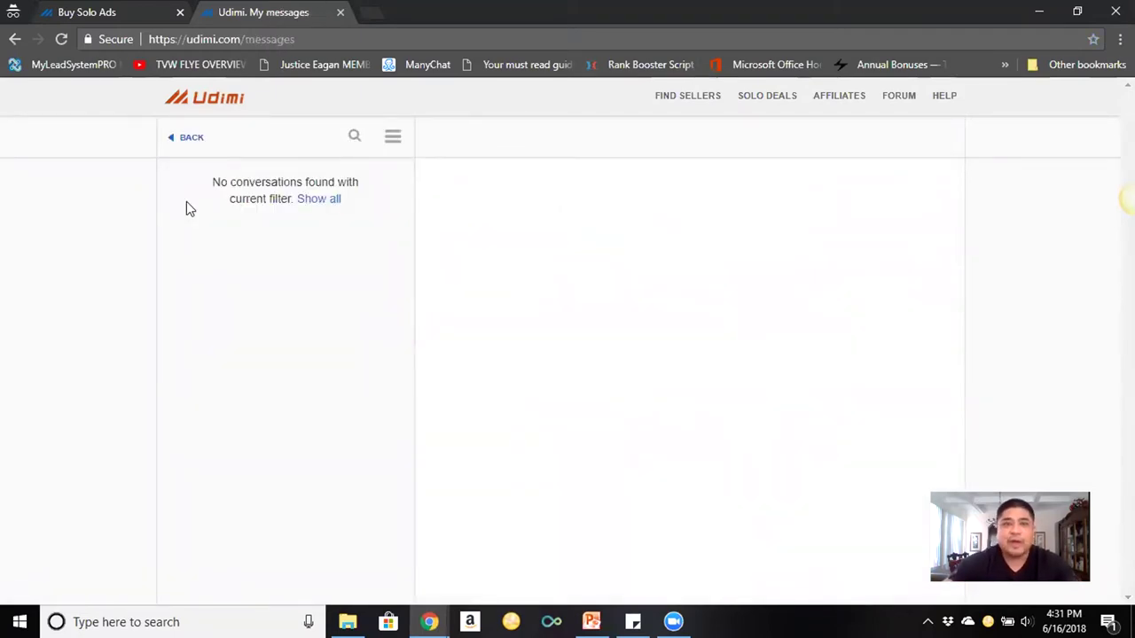
left_click(196, 145)
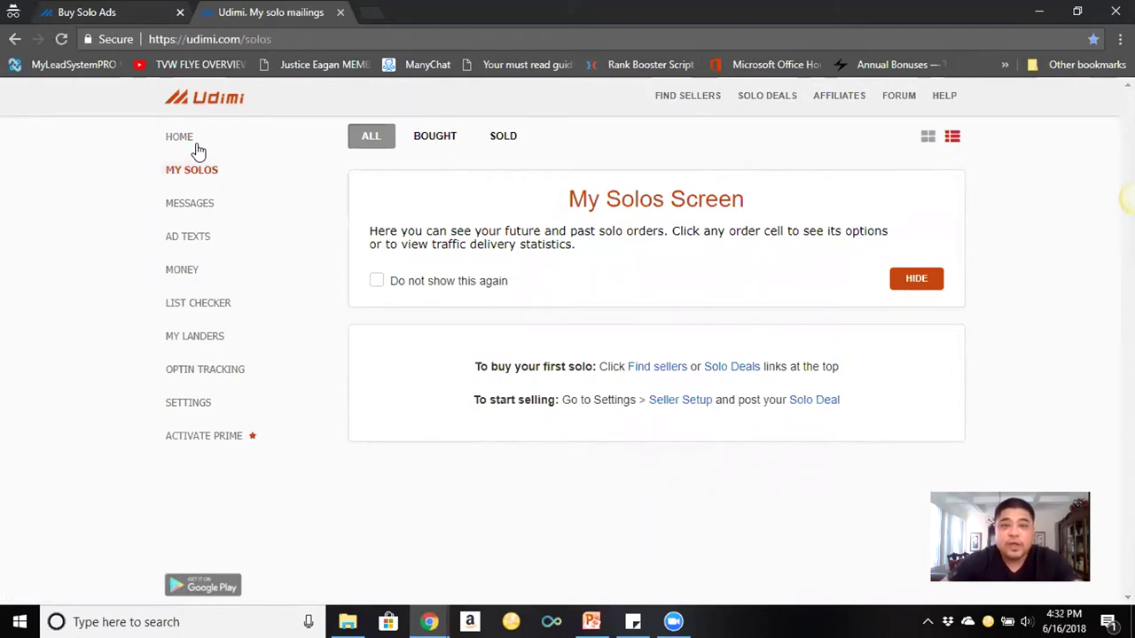
left_click(194, 203)
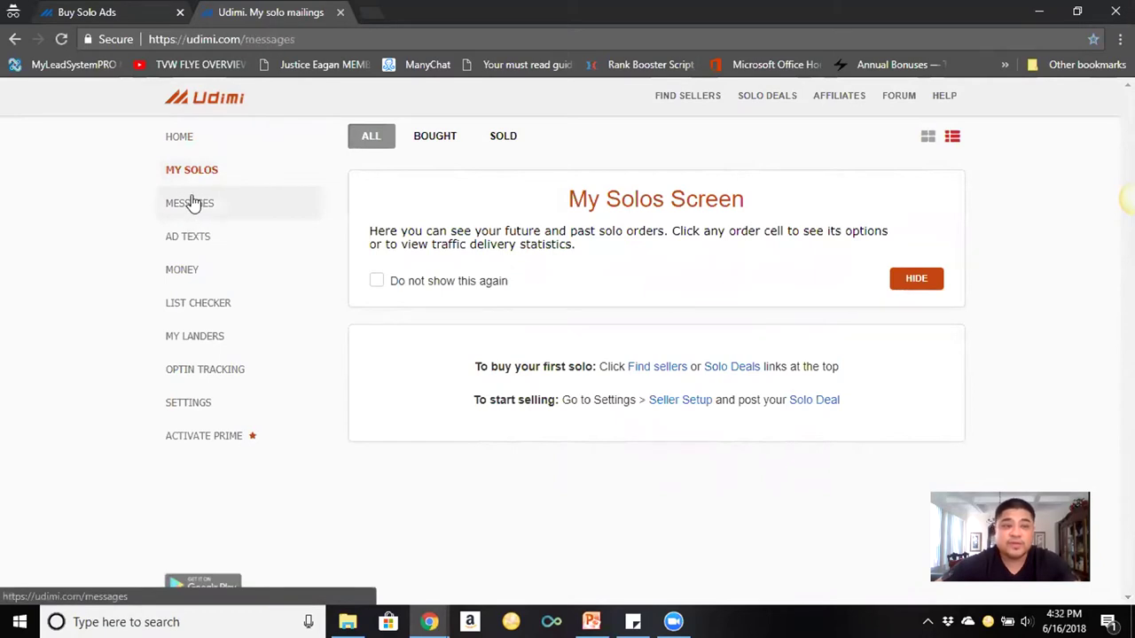
left_click(186, 140)
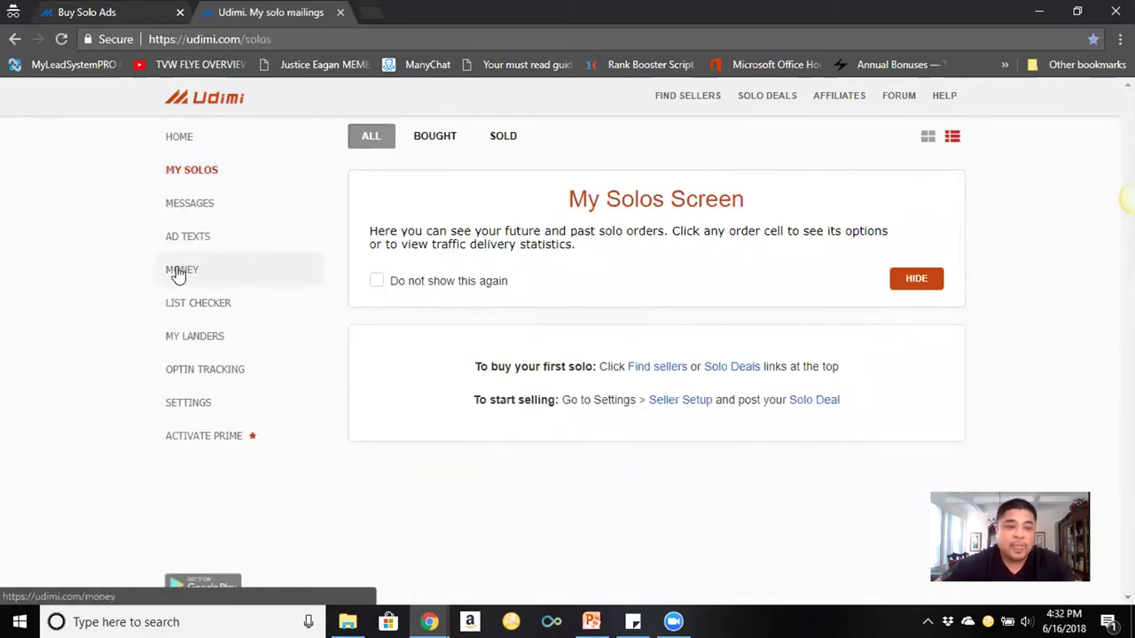
Step: On the Ad Texts page, start a new ad link named 'My Subject line'
left_click(191, 239)
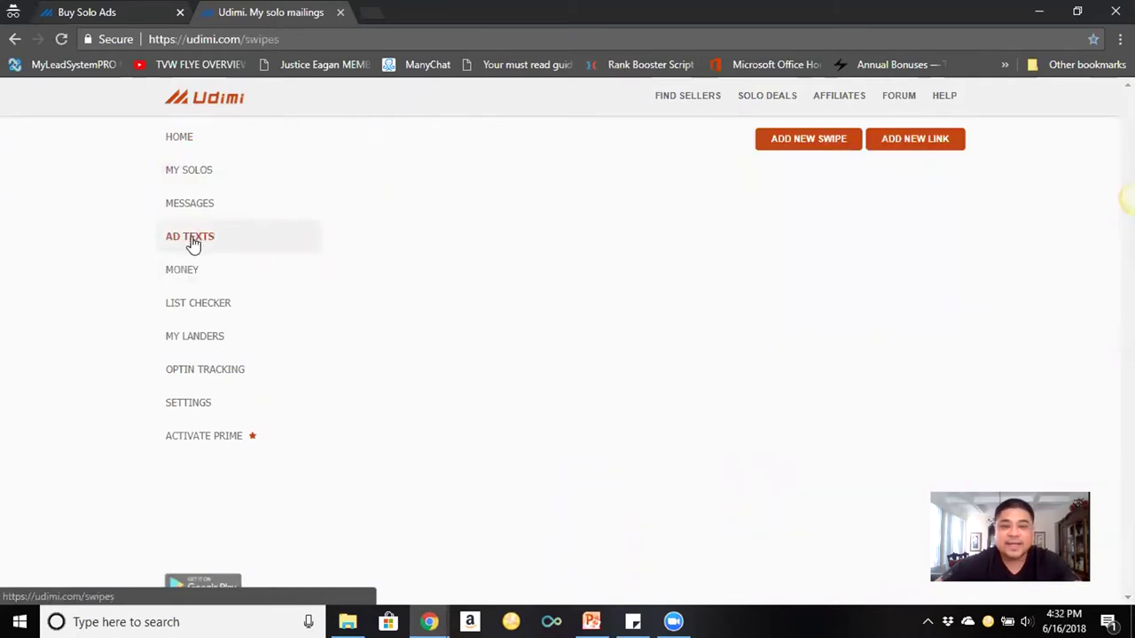
left_click(916, 146)
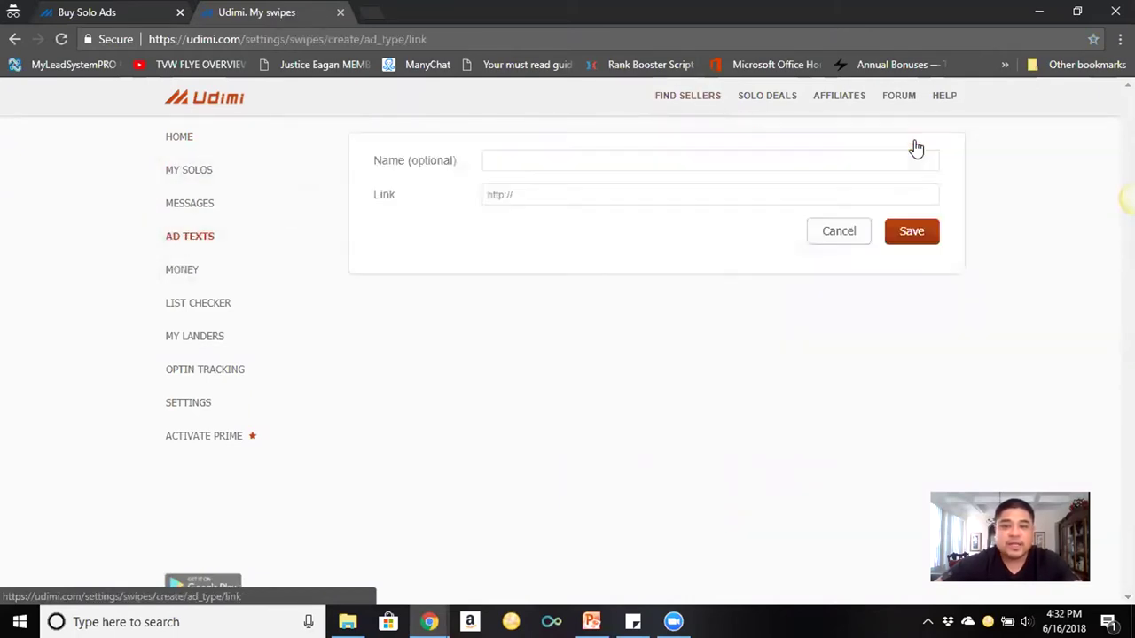
left_click(533, 158)
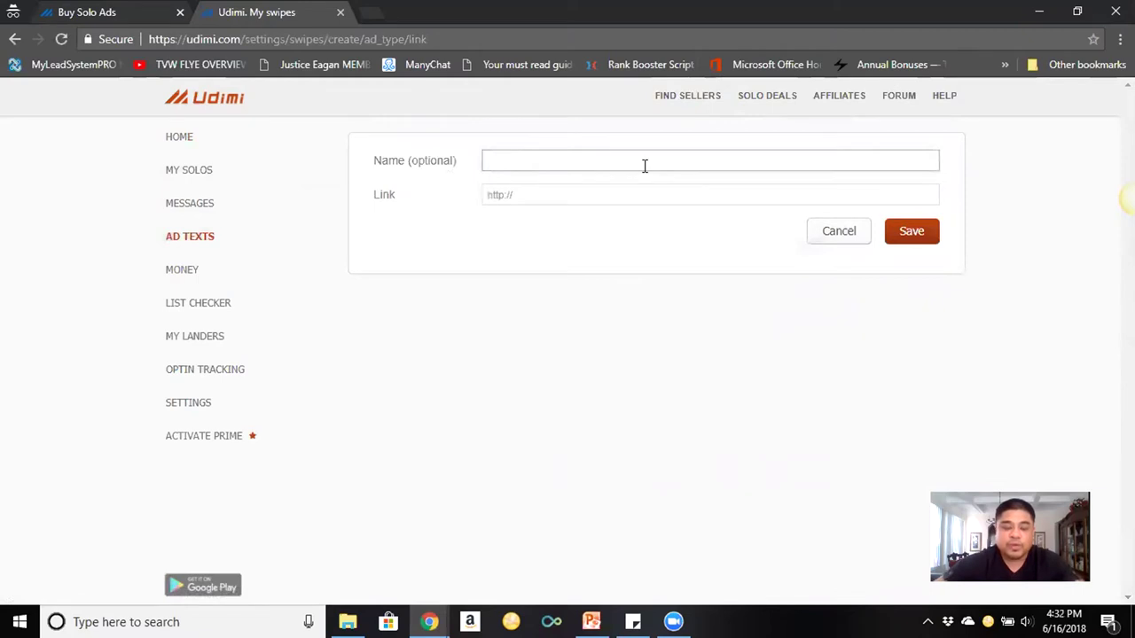
type("My ")
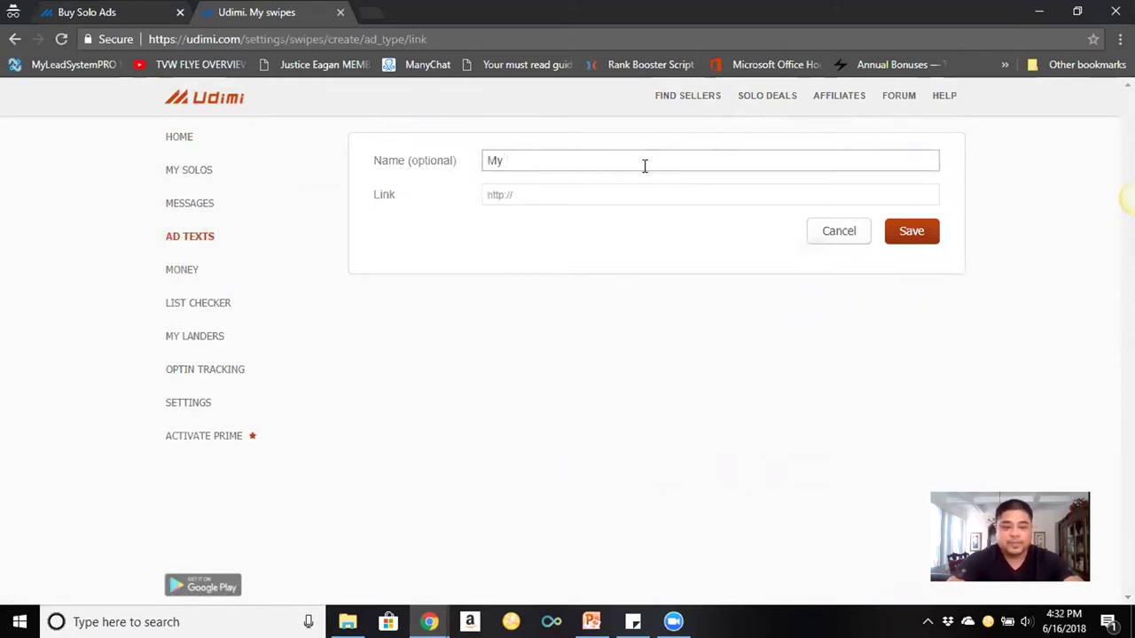
type("SUbs")
key("BackSpace")
key("BackSpace")
type("bjet")
key("BackSpace")
type("ct")
key("BackSpace")
key("BackSpace")
key("BackSpace")
key("BackSpace")
key("BackSpace")
key("BackSpace")
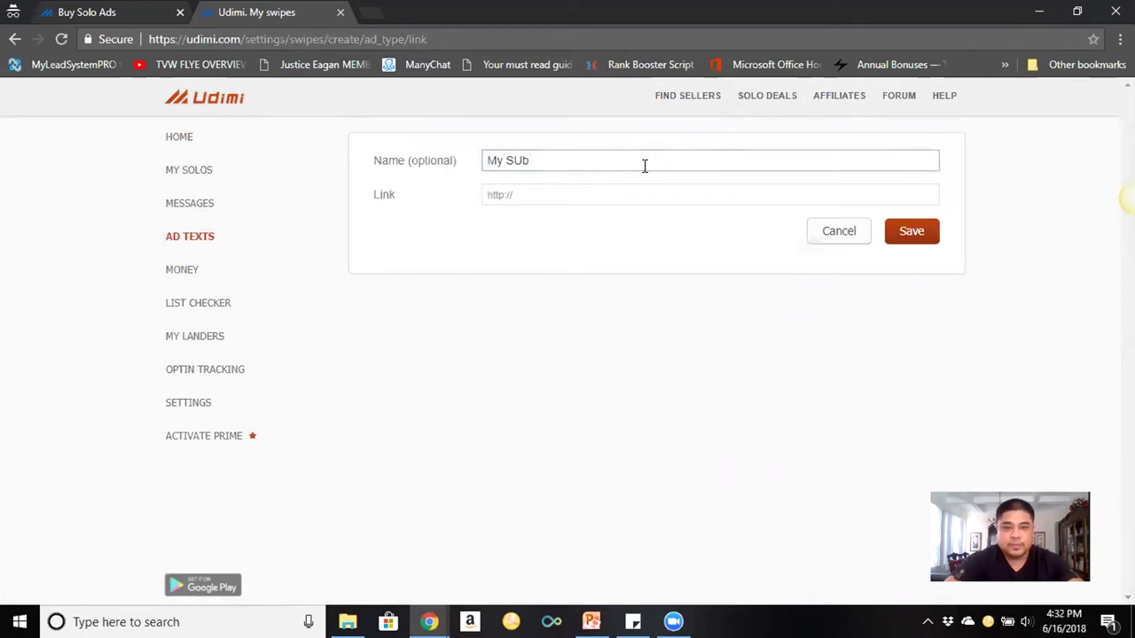
type("ubject ")
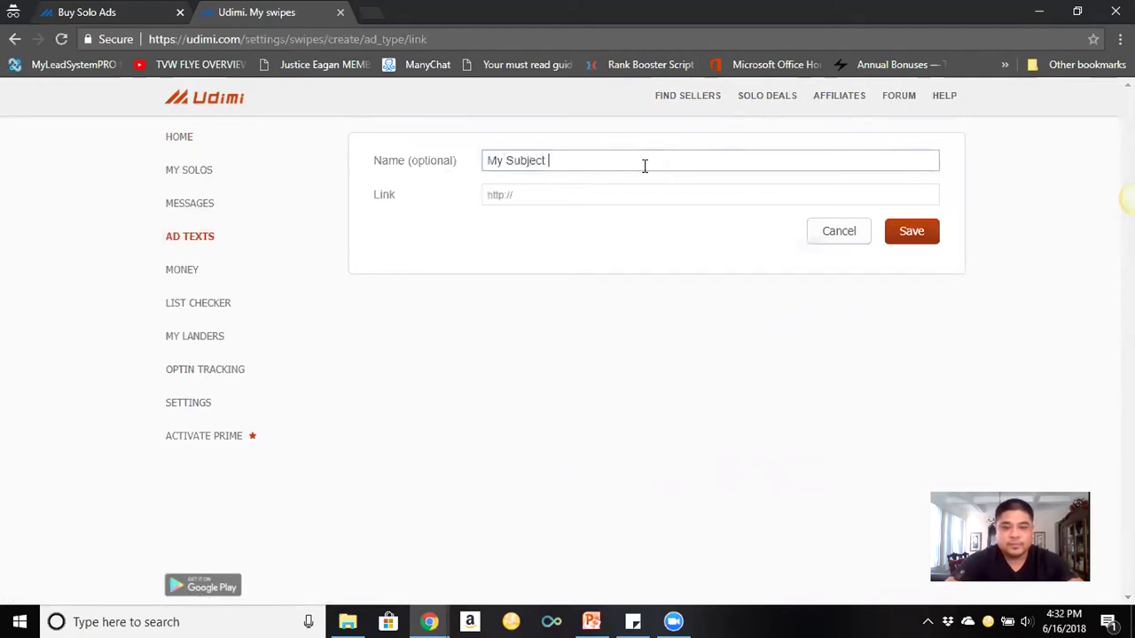
type("line")
Step: Enter the presenter's website as the link address and save the link
key("Tab")
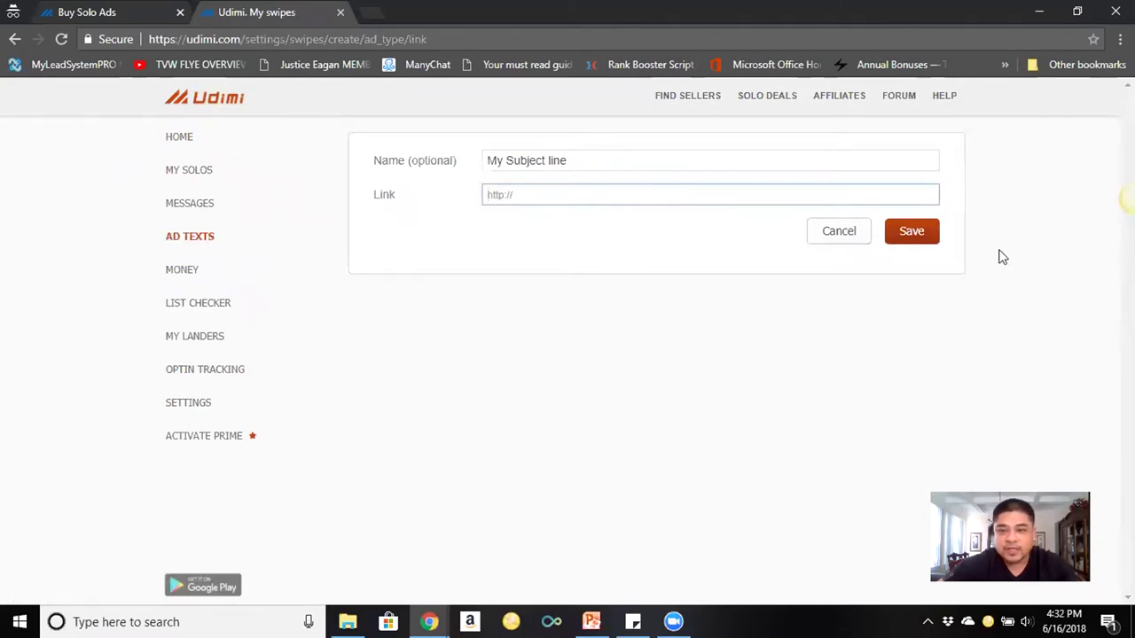
type("www.ruan")
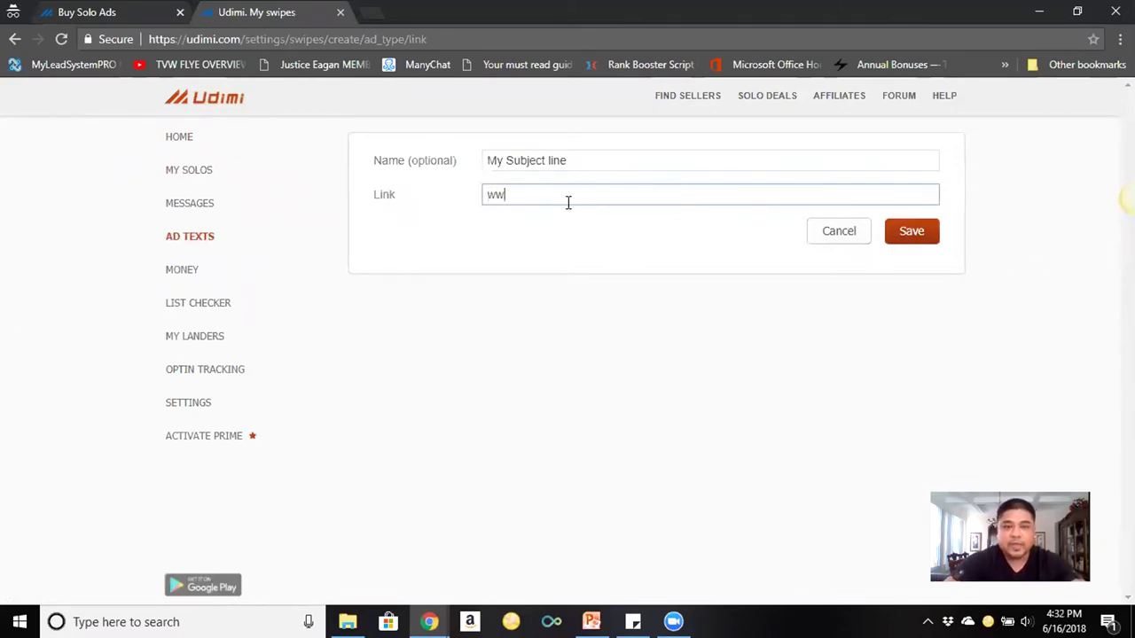
key("BackSpace")
key("BackSpace")
key("BackSpace")
type("yanbabaan.com")
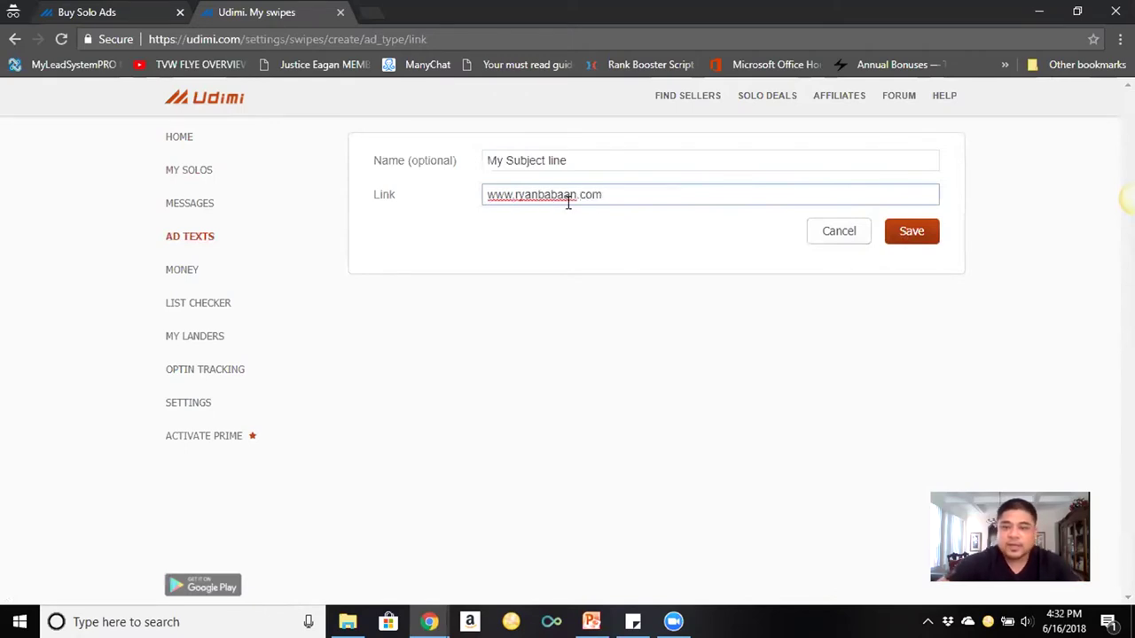
left_click(919, 231)
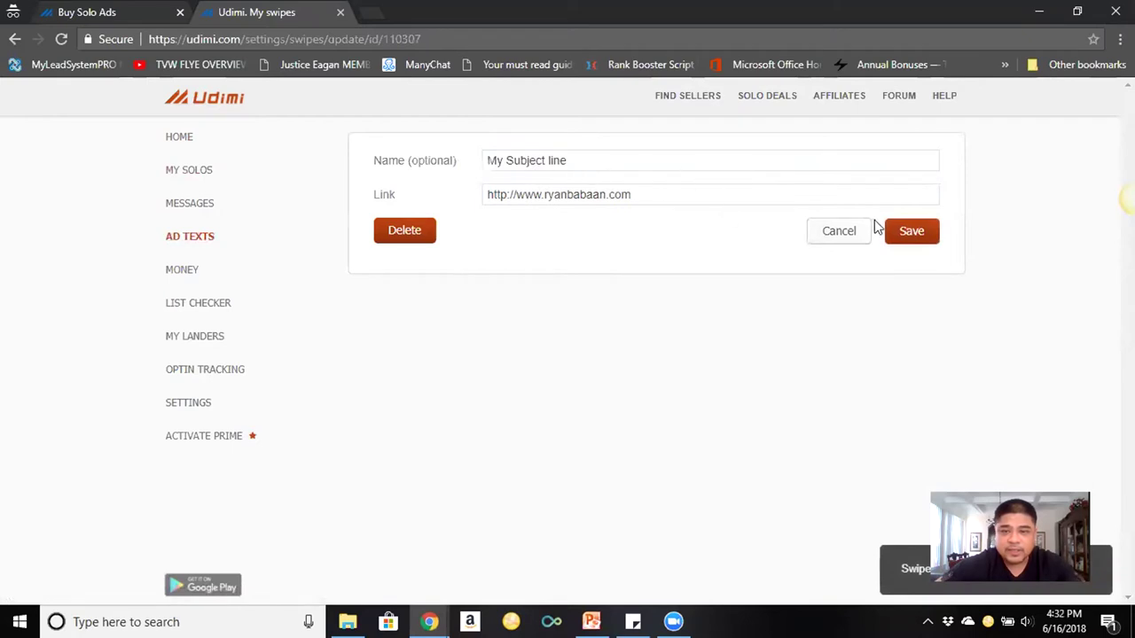
left_click(914, 240)
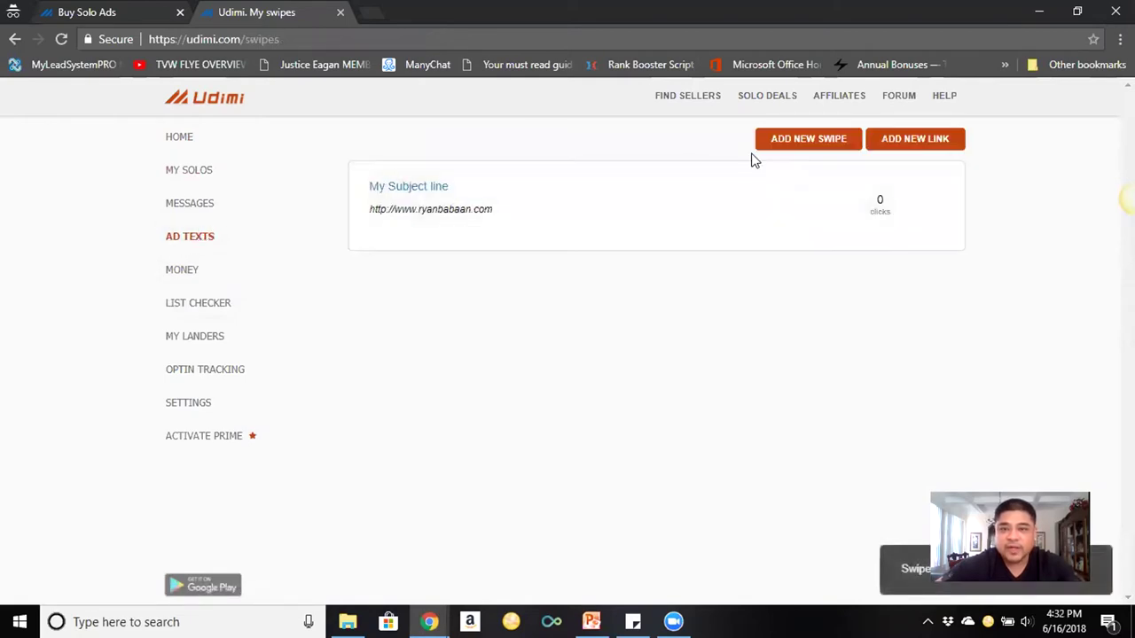
left_click(797, 144)
Step: Give the new swipe subject 'MY subject' and body lines 'BOdy of your email...' and '1 identify pains'
left_click(577, 162)
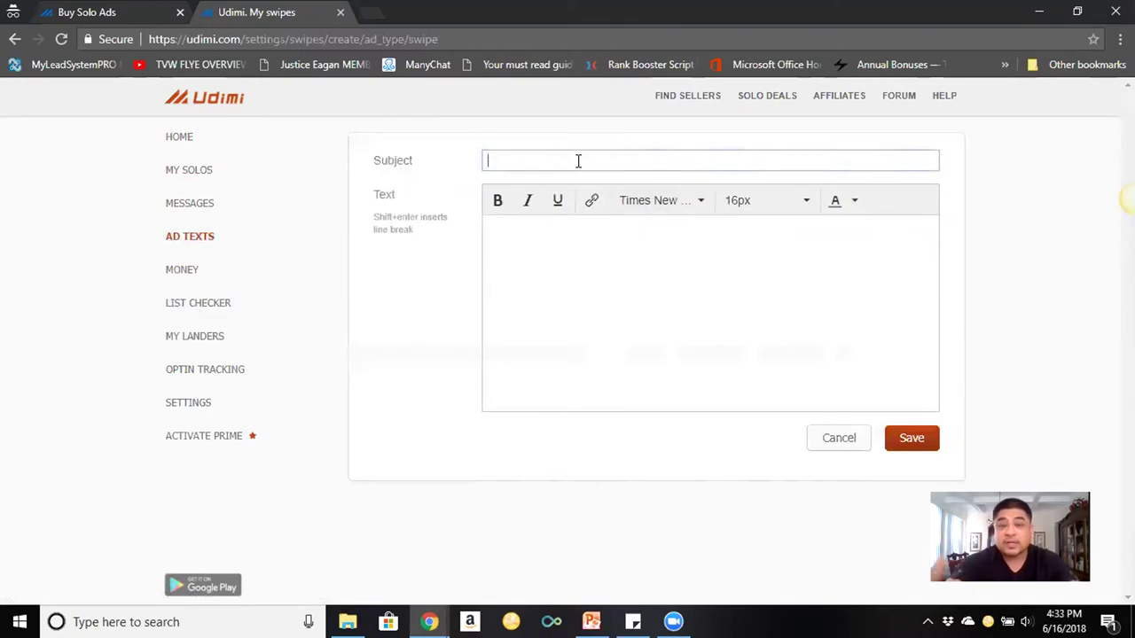
type("MY subject")
key("Tab")
type("BOdy of yo")
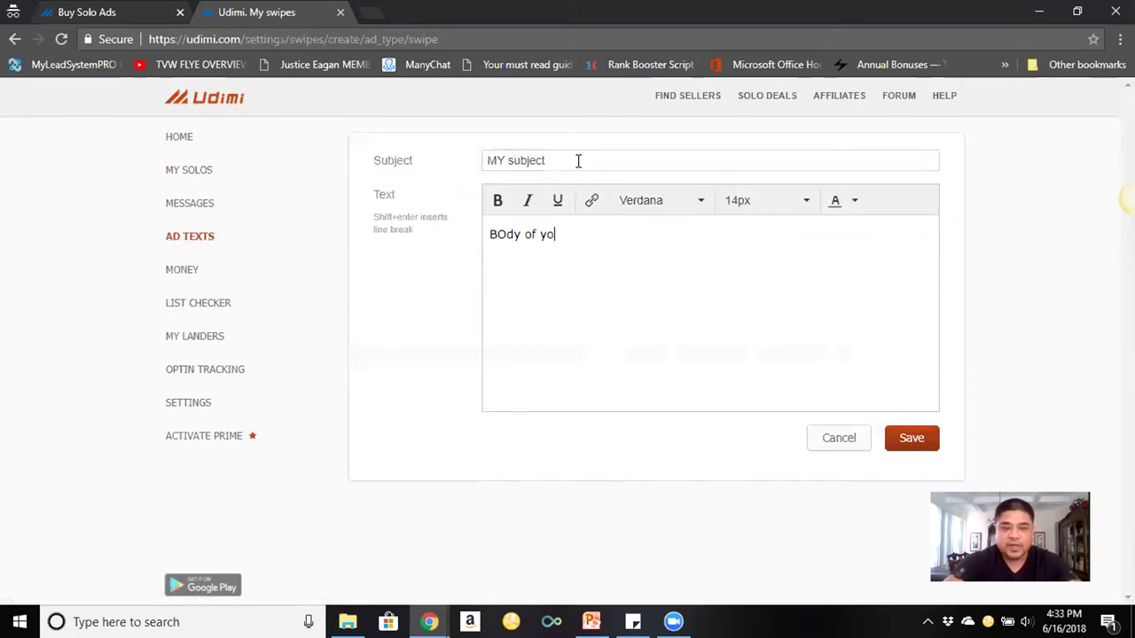
type("ur email..")
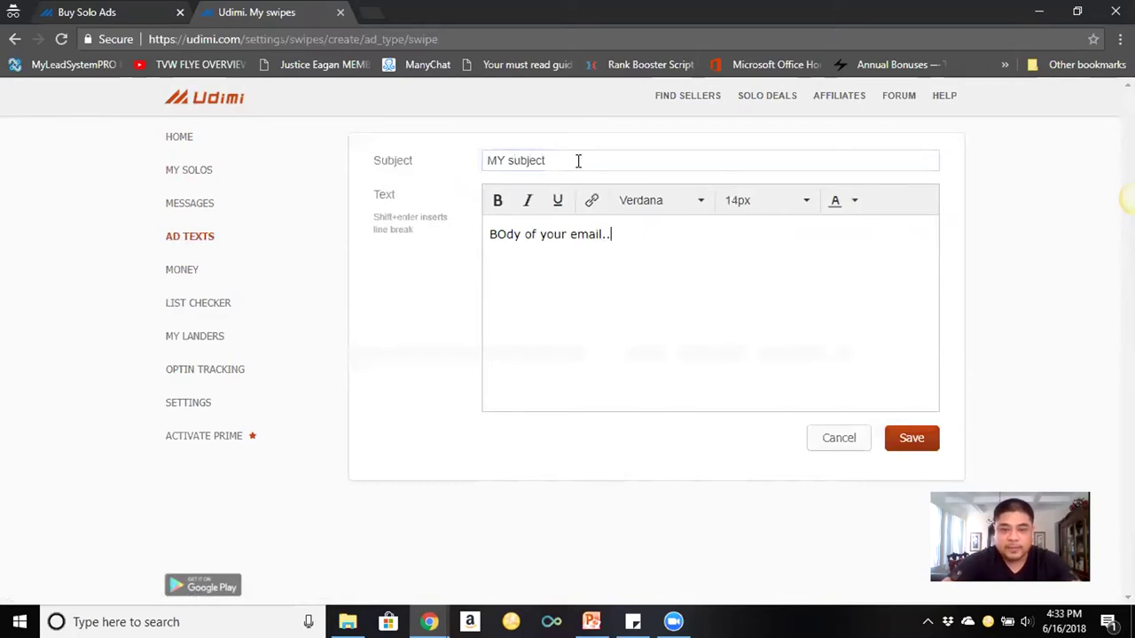
type(".")
key("Return")
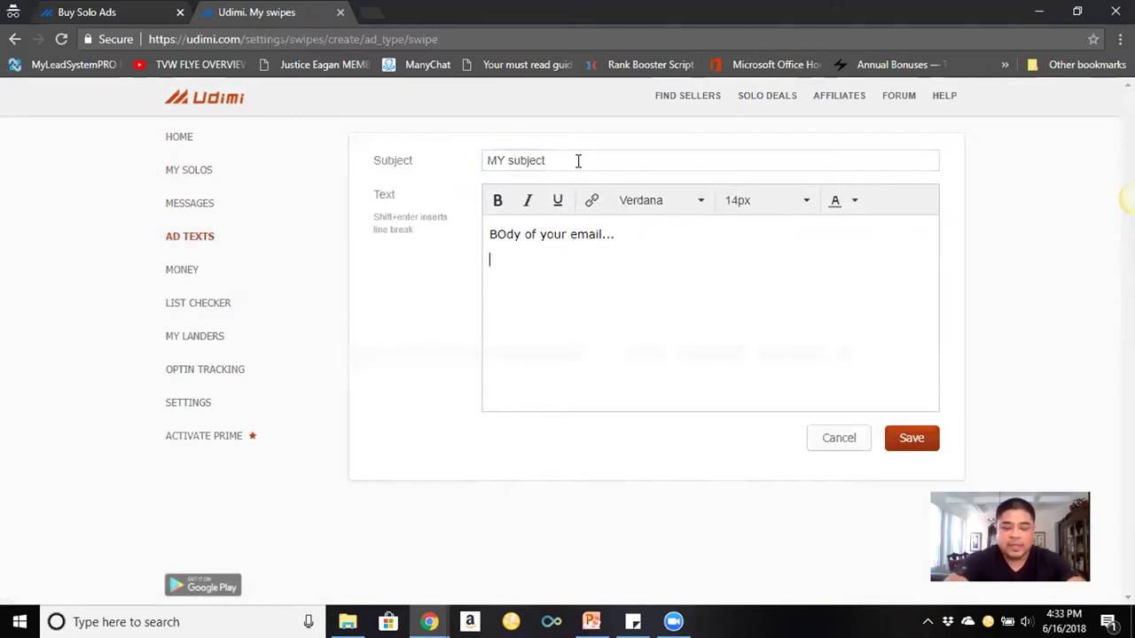
type("1 identify pains")
Step: Add body lines '2 make a bold statement', '3 solution to the pain', '4 CTA', then head to Money unsaved
key("Return")
type("2 make a s")
key("BackSpace")
type("bold statement")
key("Return")
type("3 solution")
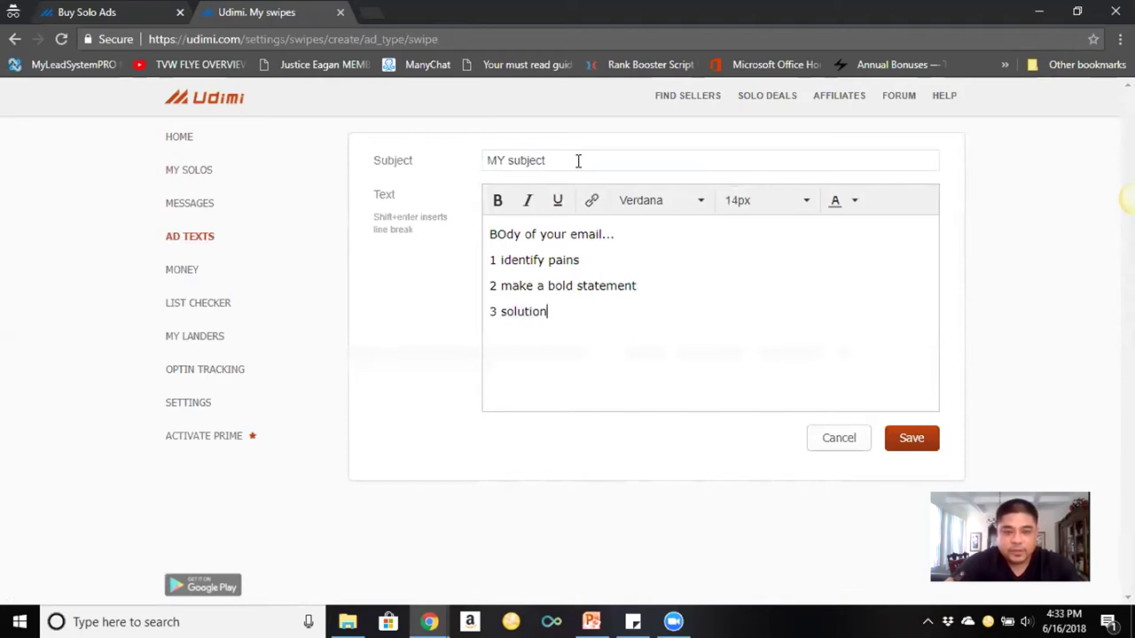
type(" to the pain")
key("Return")
type("4 CTA")
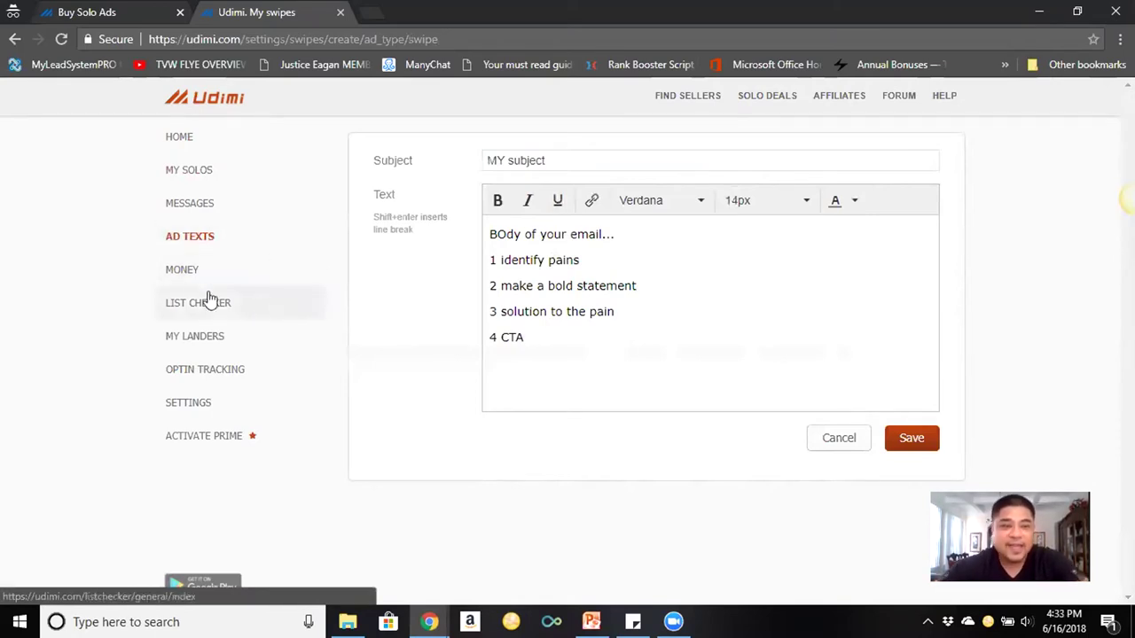
left_click(190, 272)
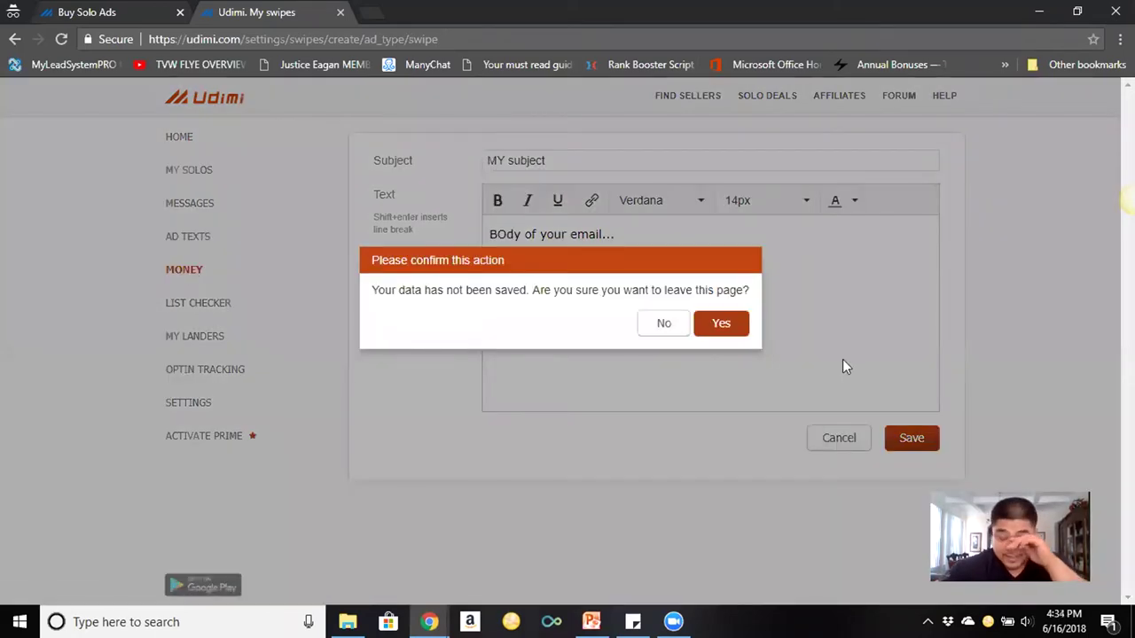
left_click(720, 325)
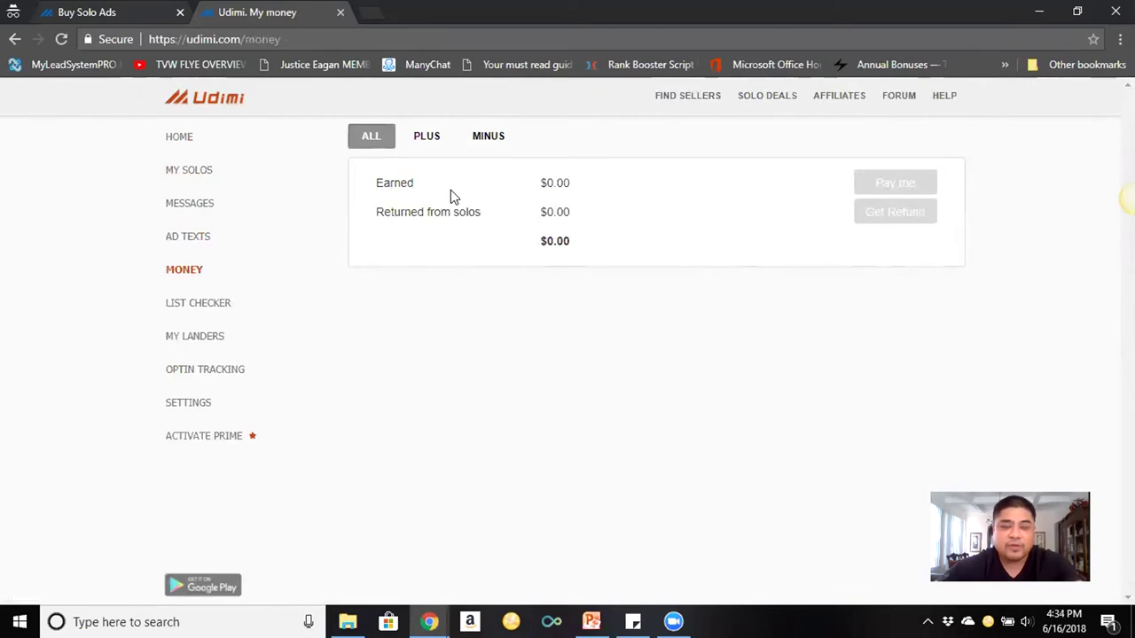
left_click(427, 139)
left_click(488, 140)
left_click(368, 142)
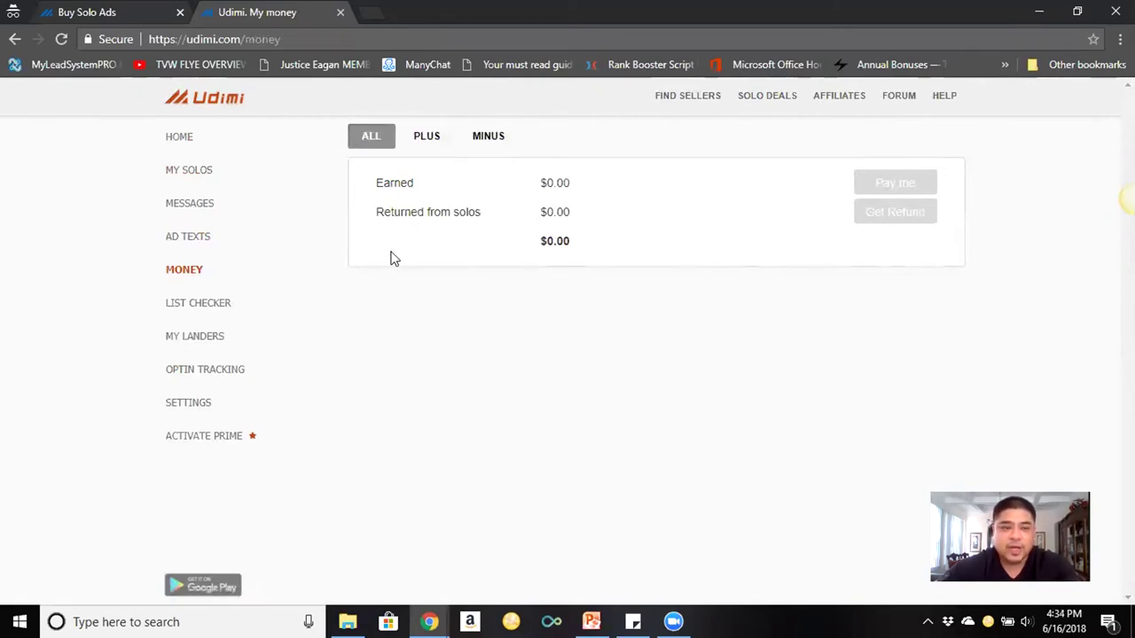
left_click_drag(543, 241, 580, 240)
left_click(566, 270)
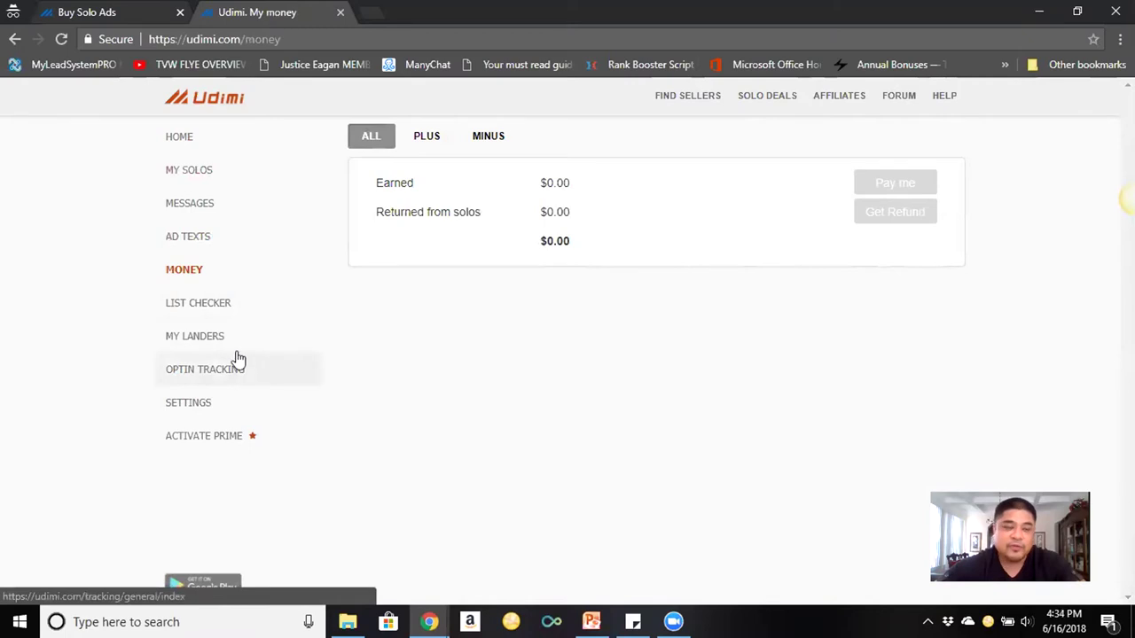
Step: Review the general, Seller Setup and Notifications settings, then bring up Find Sellers results
left_click(201, 403)
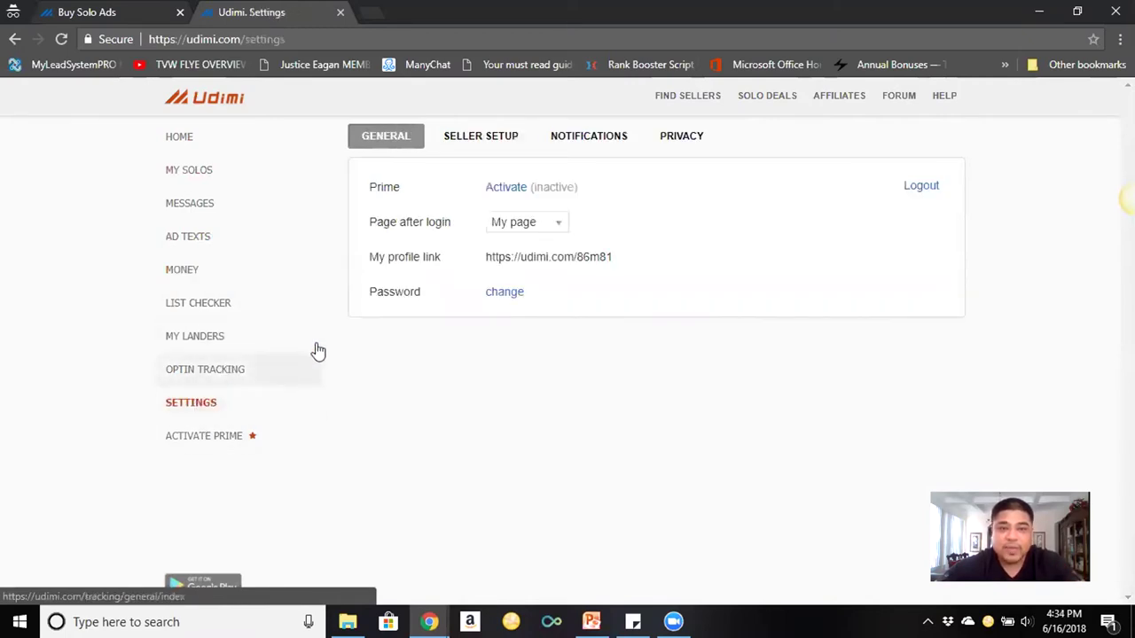
left_click(476, 138)
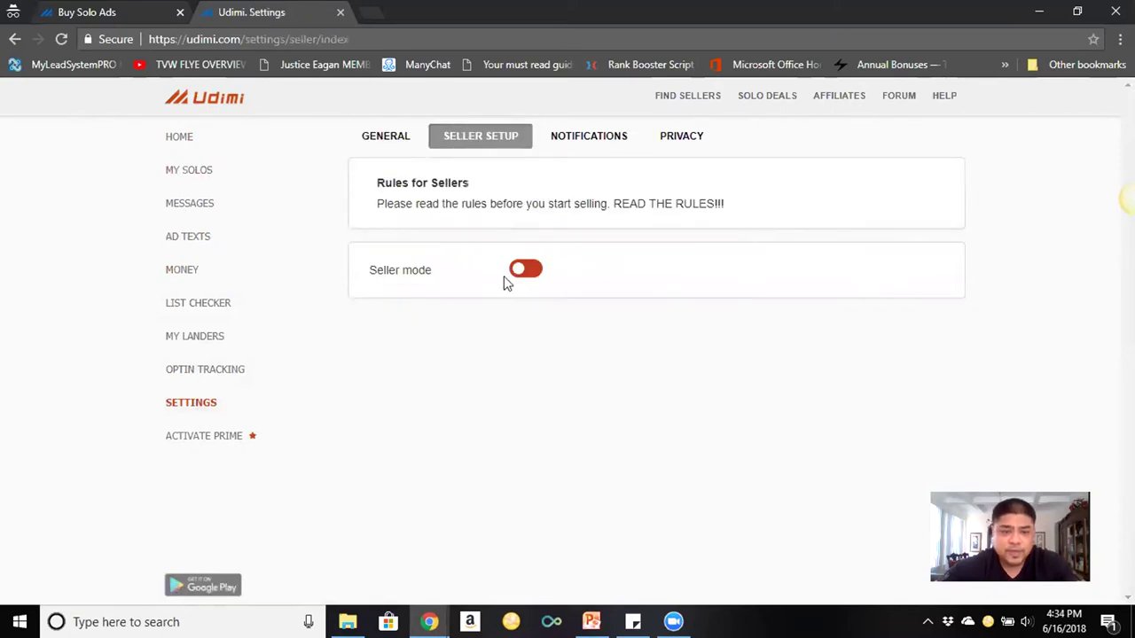
left_click(585, 142)
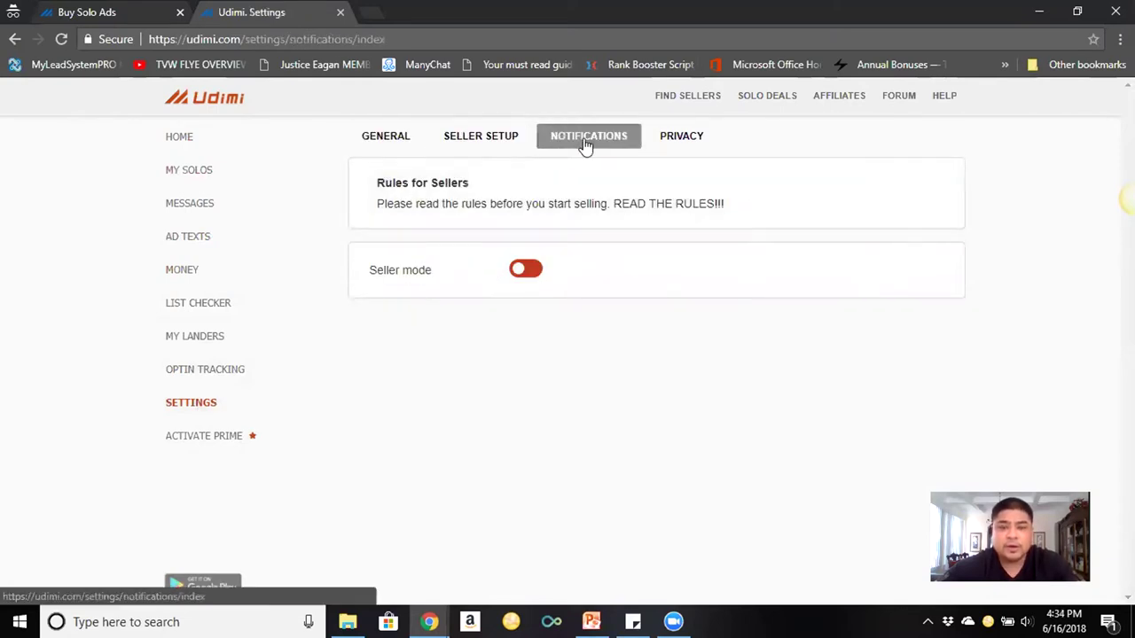
scroll(653, 177, "down", 1)
scroll(654, 178, "up", 1)
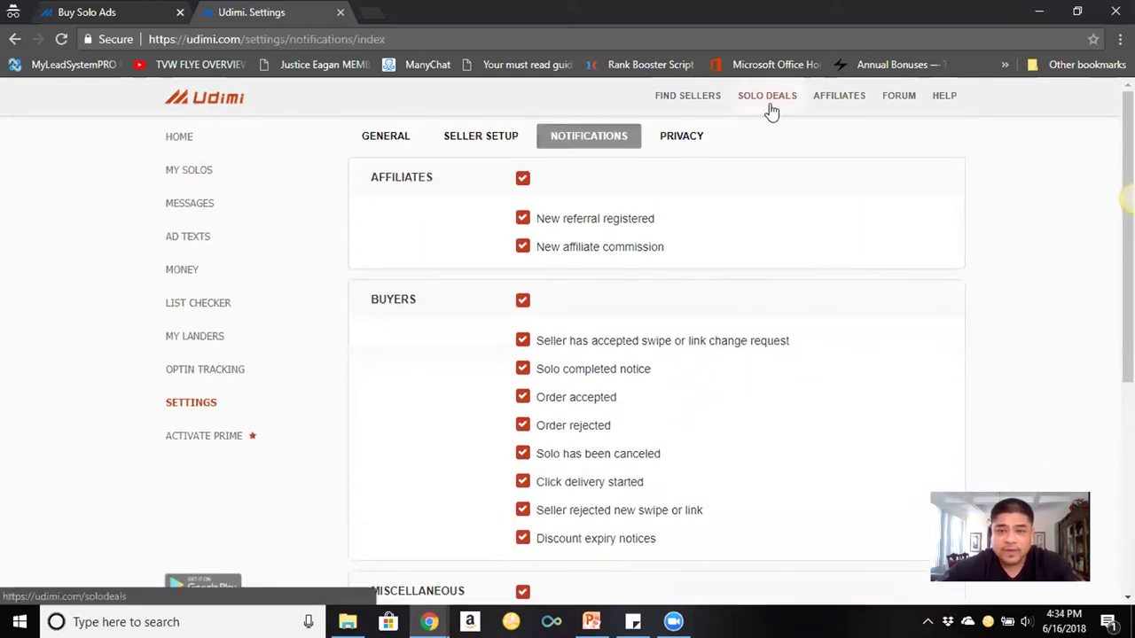
scroll(629, 204, "down", 3)
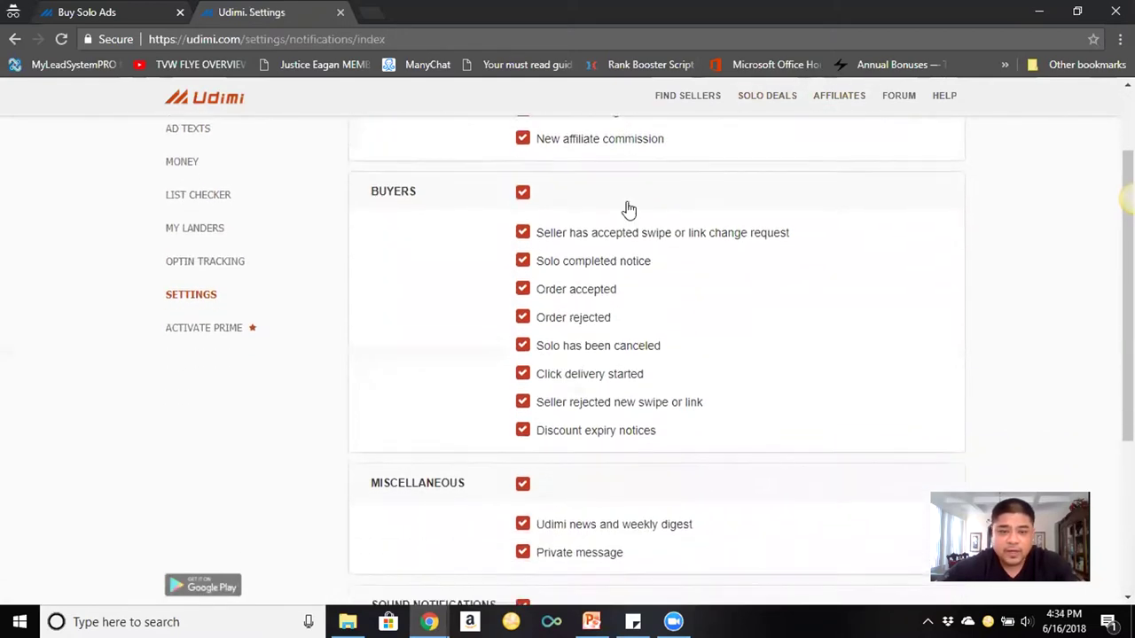
scroll(625, 231, "down", 1)
scroll(623, 257, "up", 5)
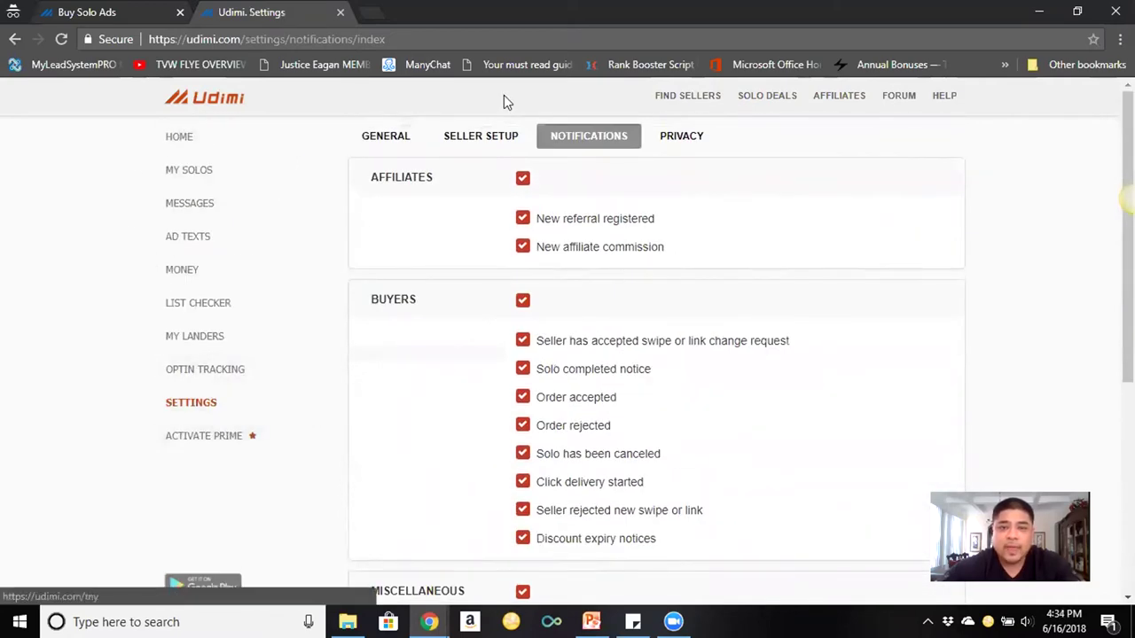
left_click(668, 98)
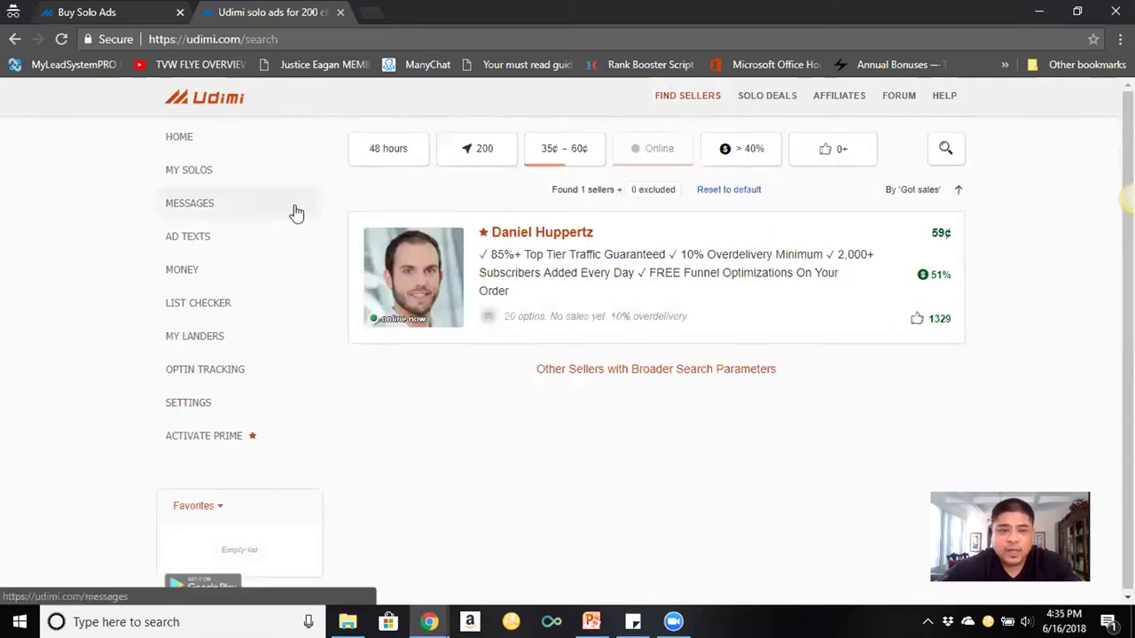
Step: Filter sellers to 24-hour delivery and 300 visitors
left_click(376, 149)
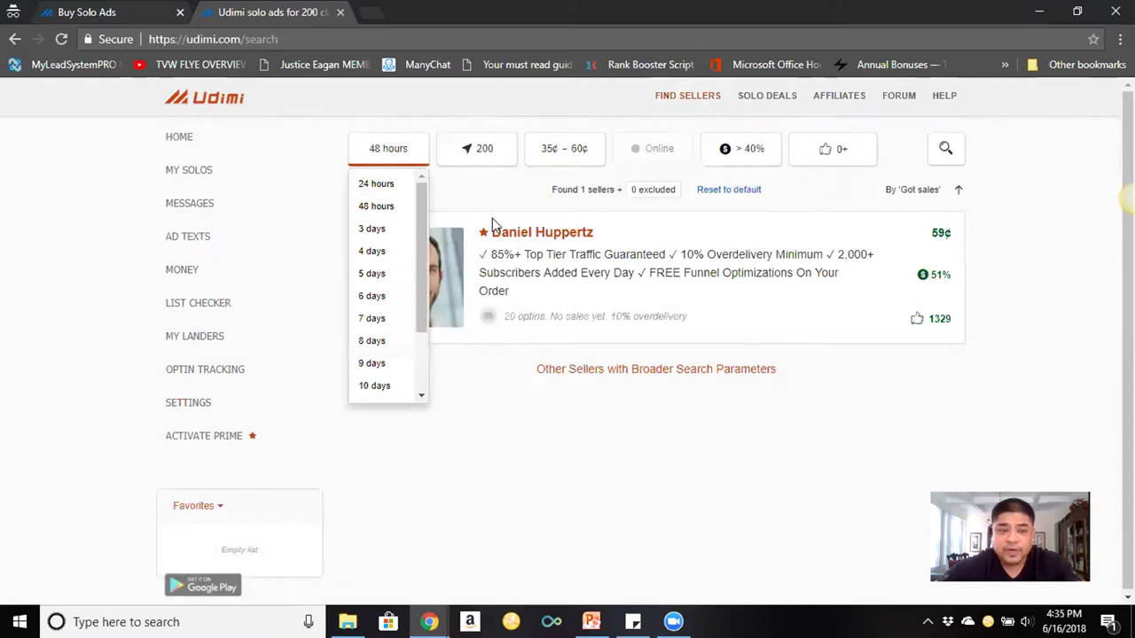
left_click(382, 186)
left_click(383, 157)
left_click(387, 204)
left_click(374, 154)
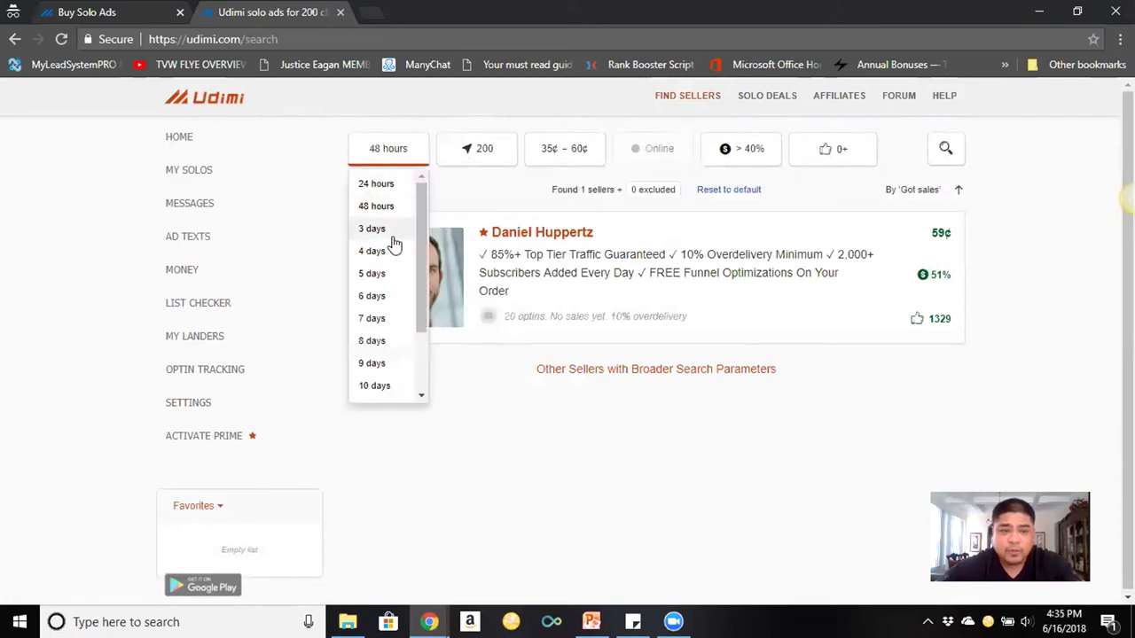
left_click(375, 228)
left_click(388, 164)
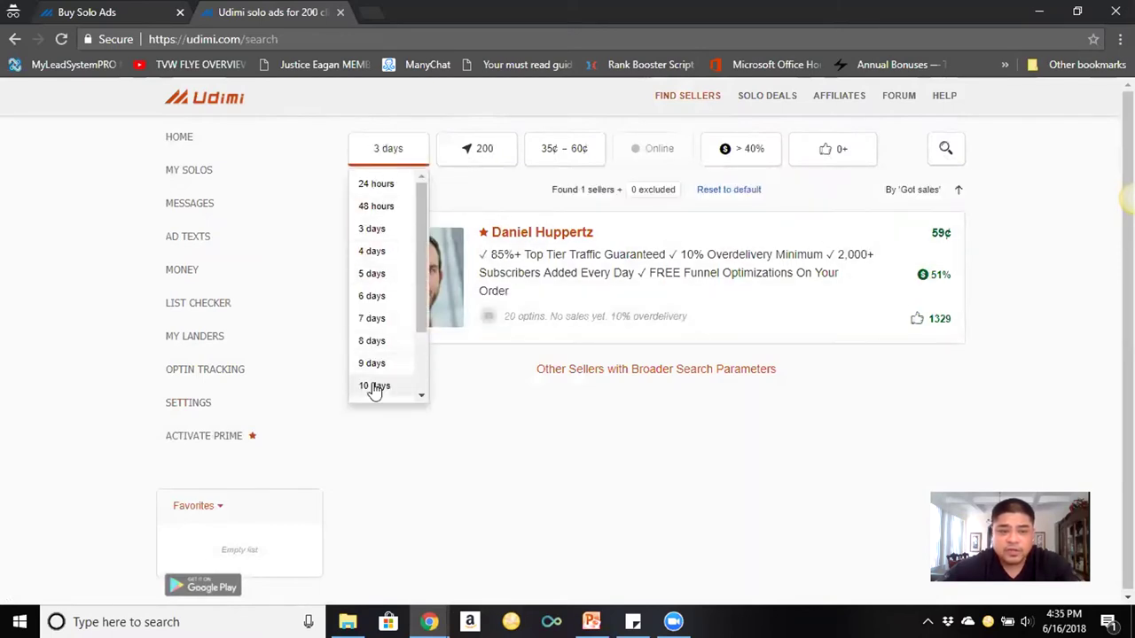
left_click(376, 185)
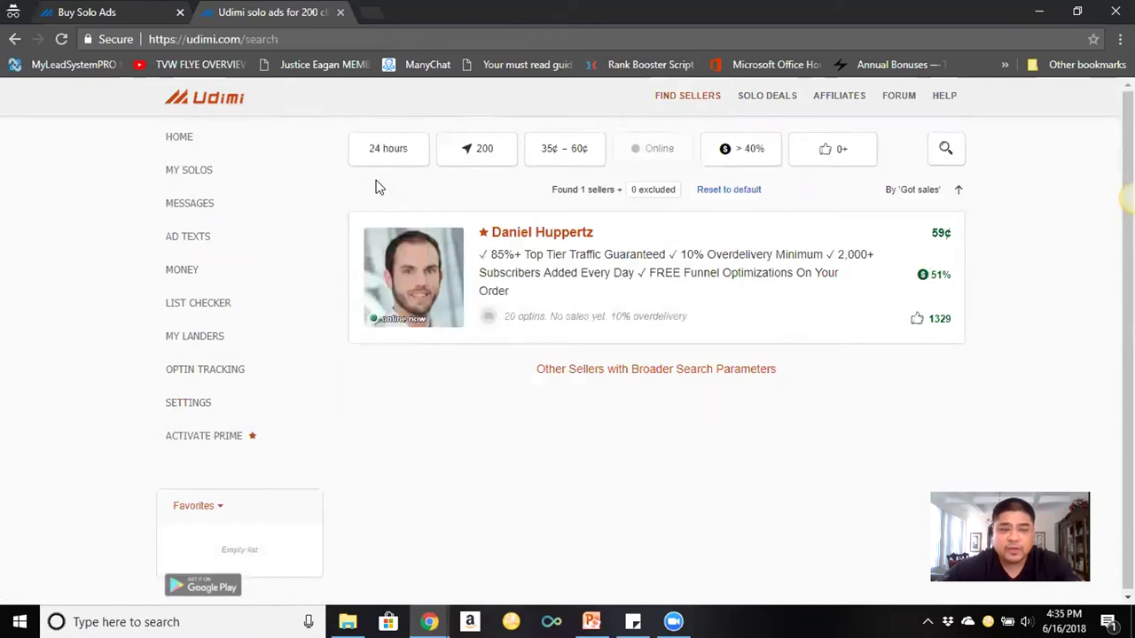
left_click(486, 153)
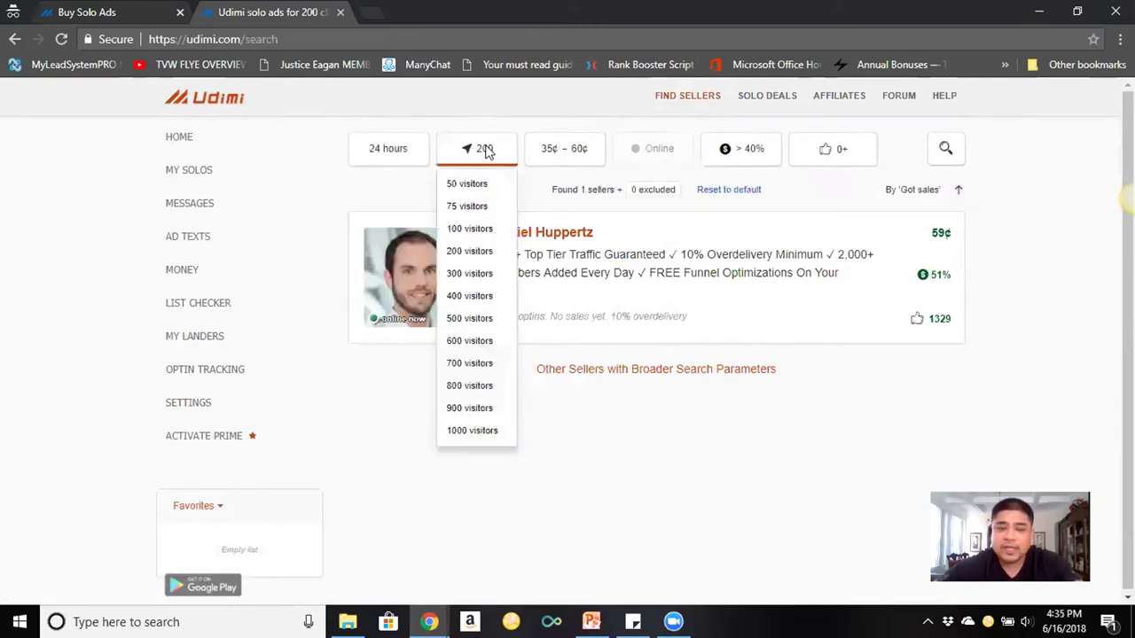
left_click(467, 274)
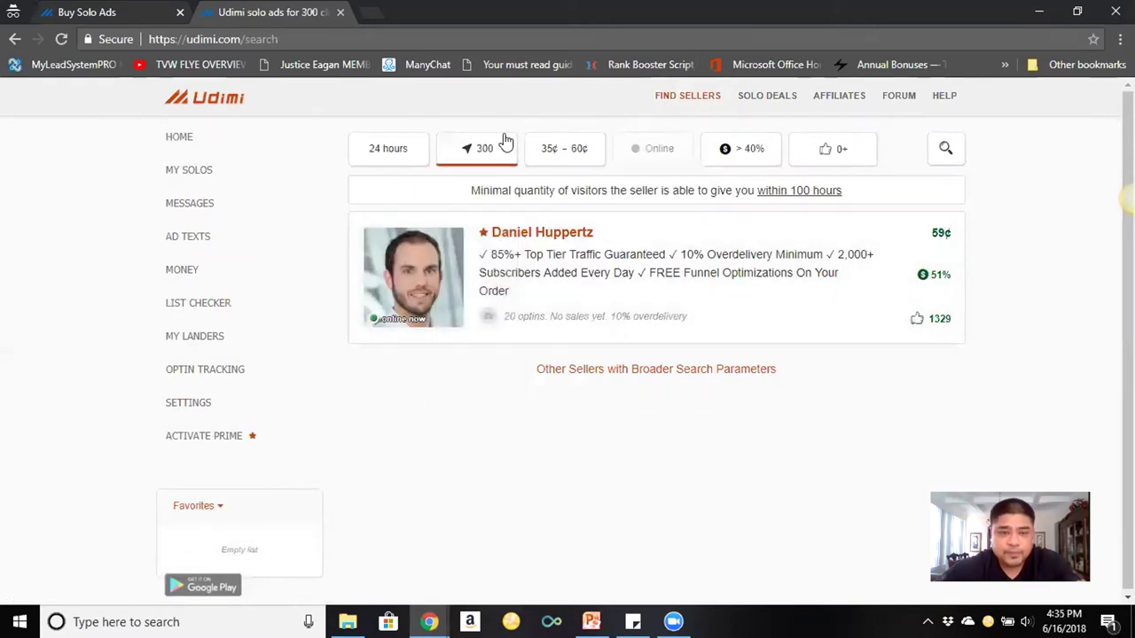
Step: Require at least 40% sales, keep price and ratings unchanged, and open the matching seller
left_click(575, 150)
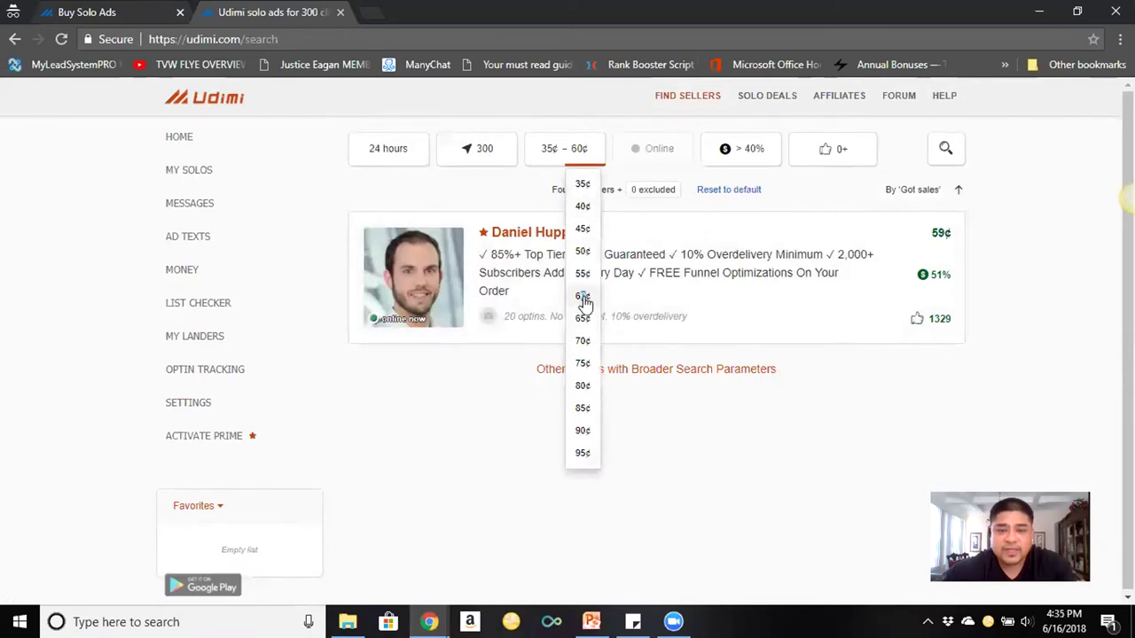
left_click(739, 150)
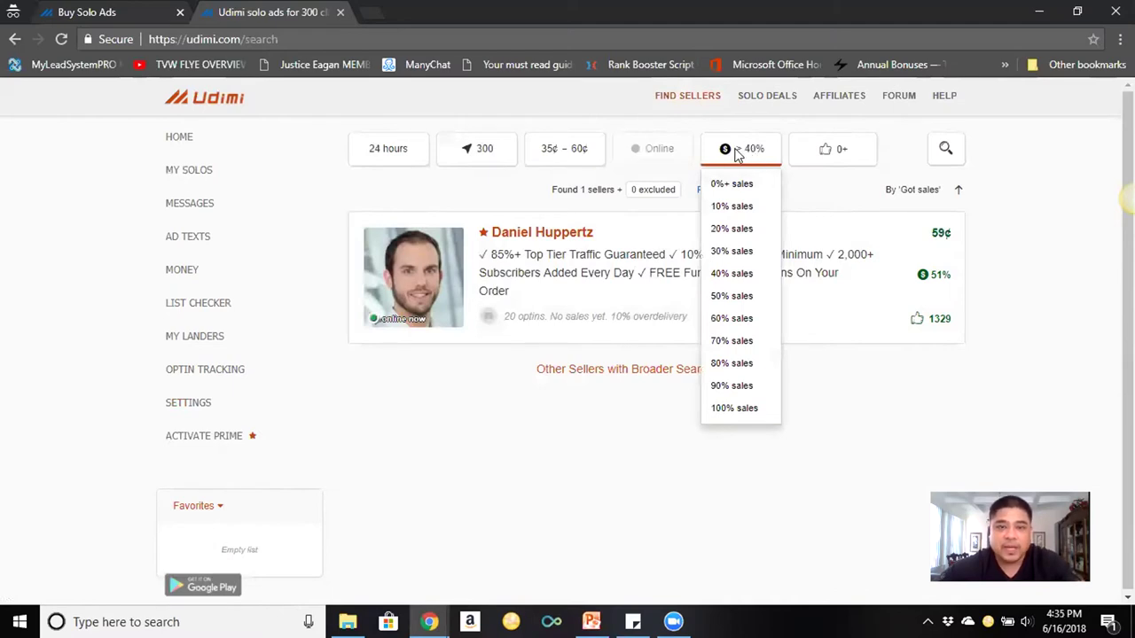
left_click(731, 273)
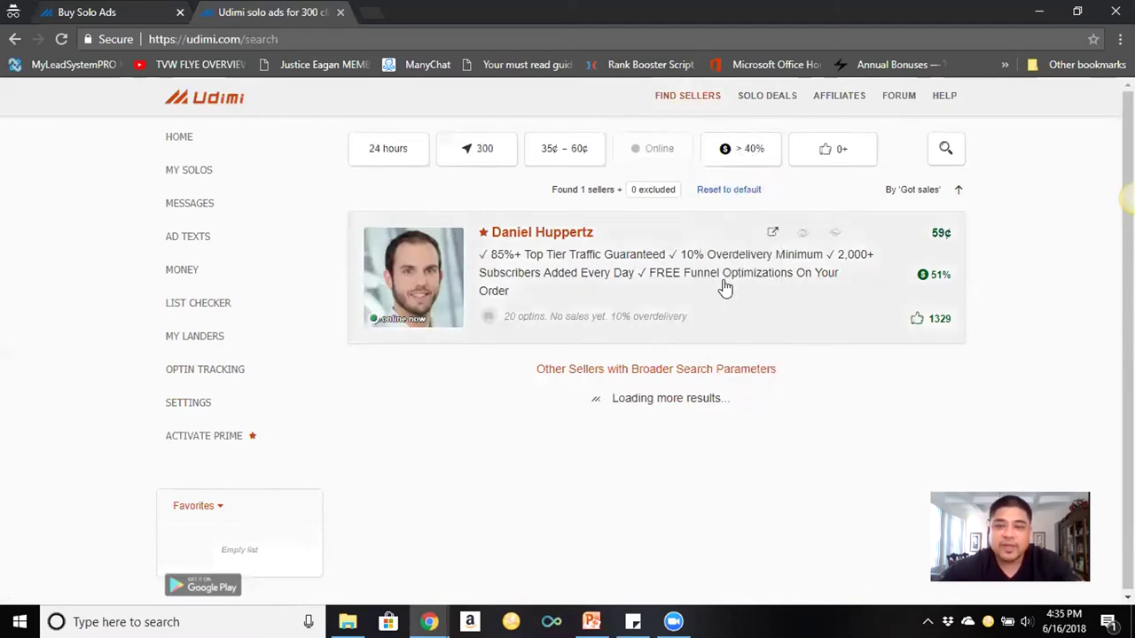
left_click(825, 152)
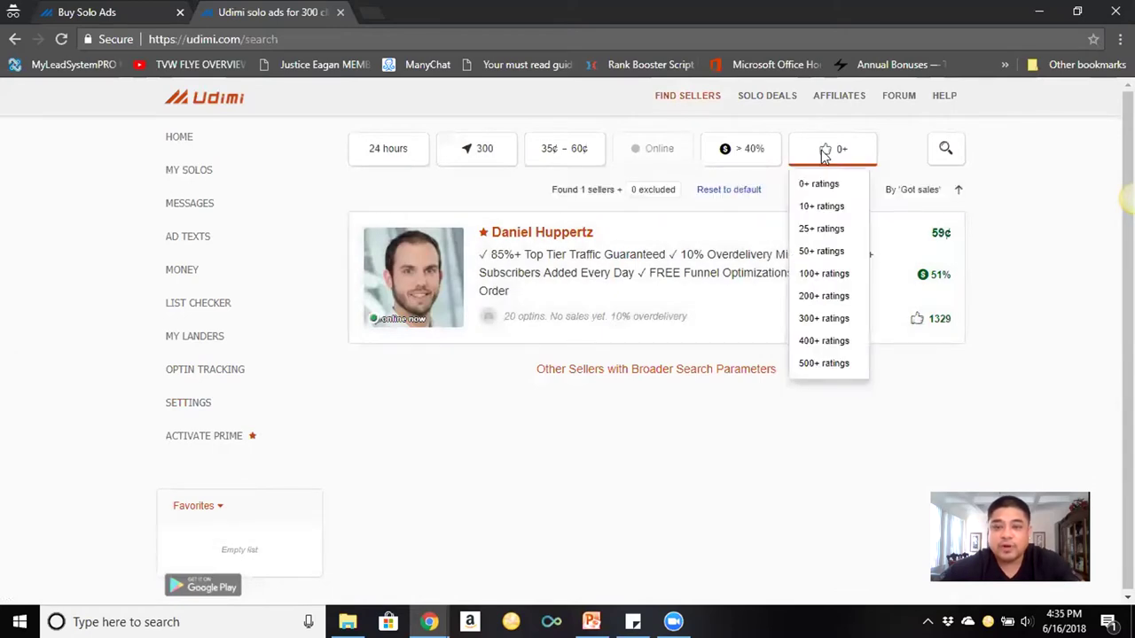
left_click(722, 213)
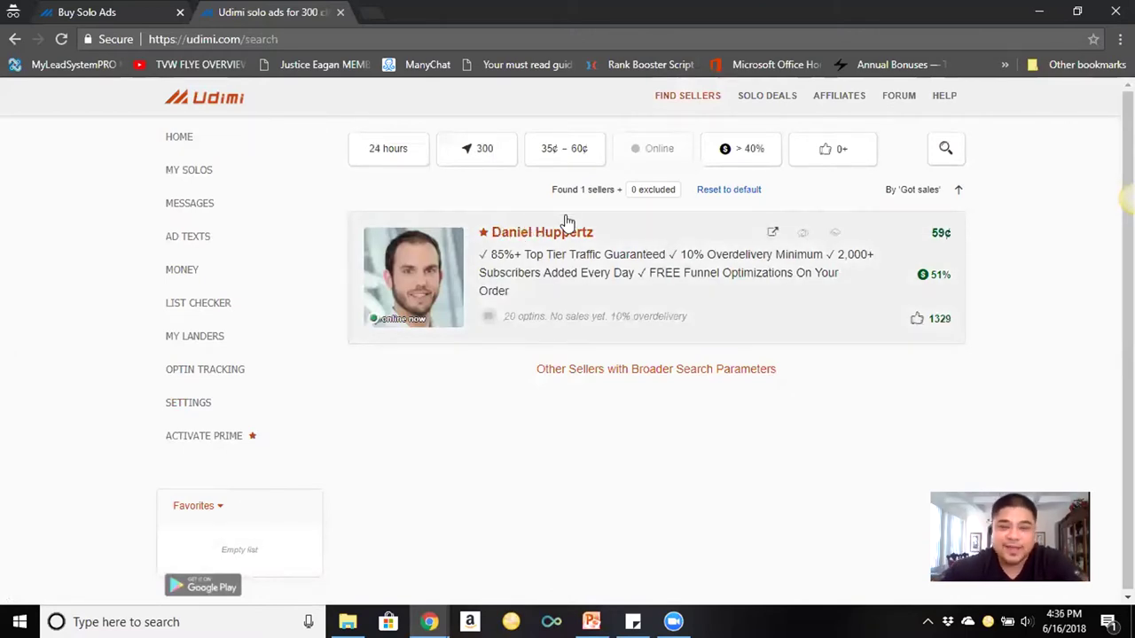
left_click(583, 266)
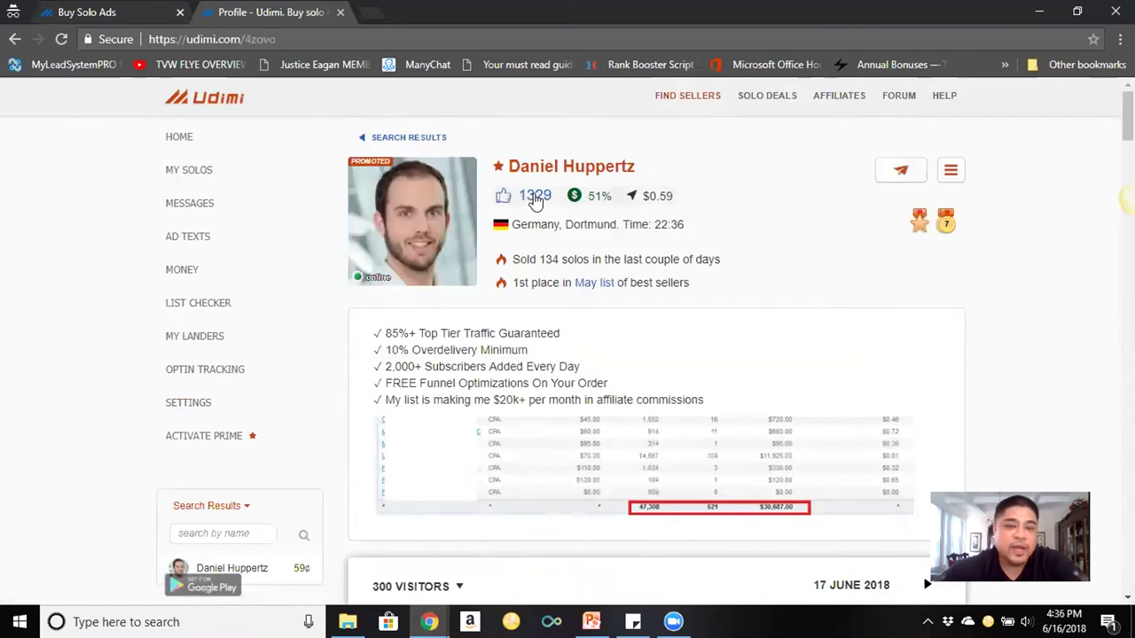
Step: Check the seller's 1329 ratings, 51% sales and $0.59 per click, then reach the 300-visitor order form
mouse_move(601, 205)
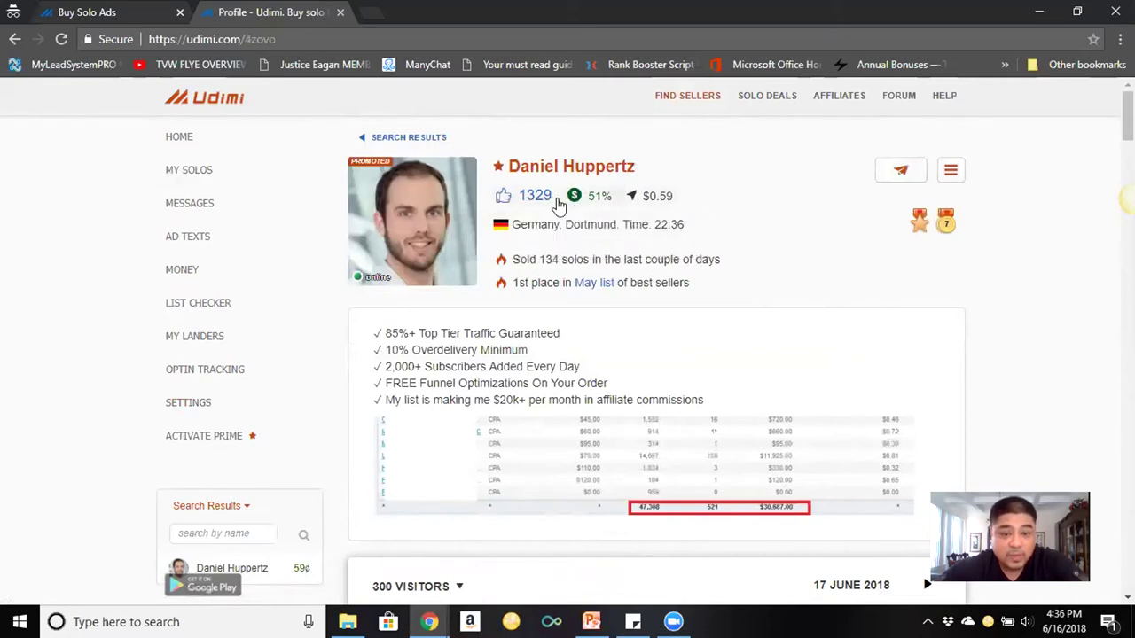
scroll(782, 229, "down", 1)
scroll(778, 226, "up", 1)
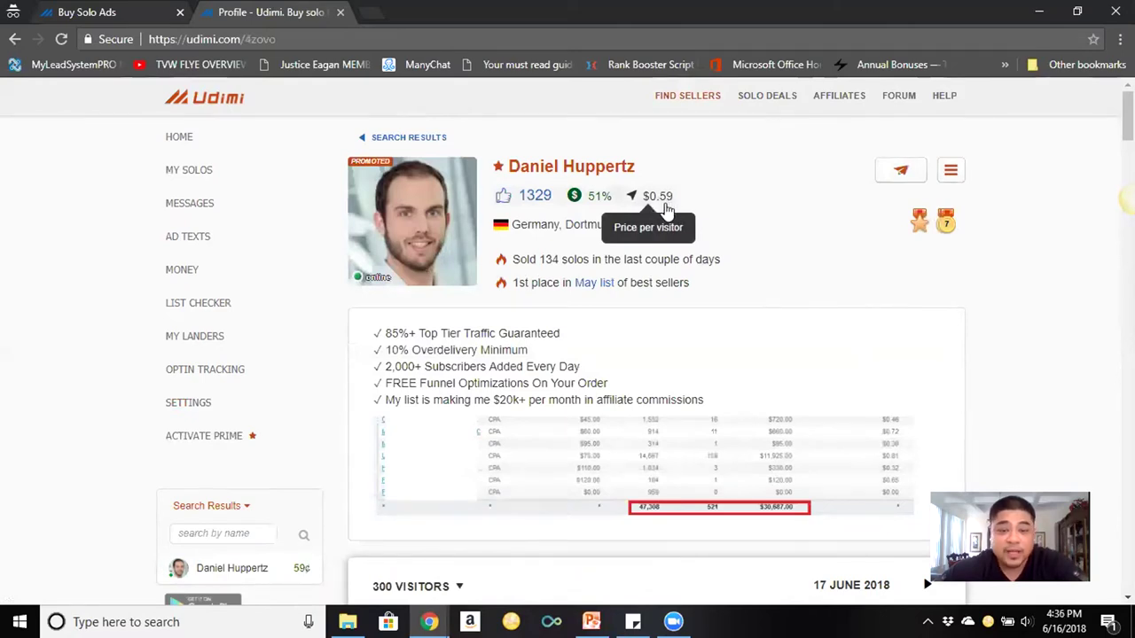
scroll(701, 193, "down", 1)
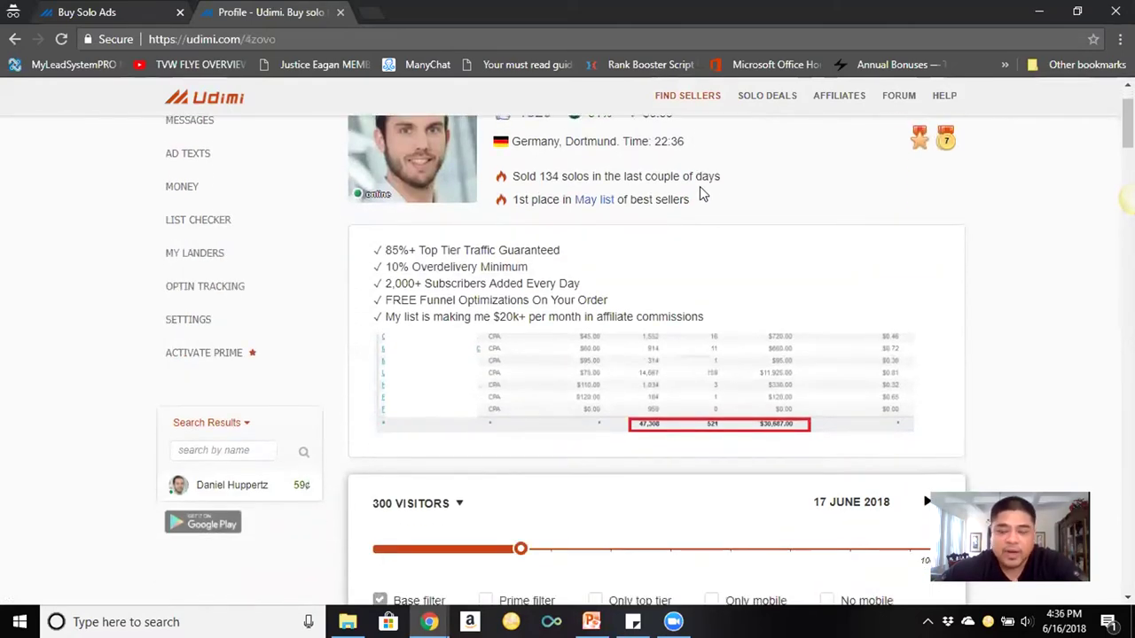
scroll(701, 188, "down", 3)
scroll(701, 188, "down", 2)
mouse_move(525, 273)
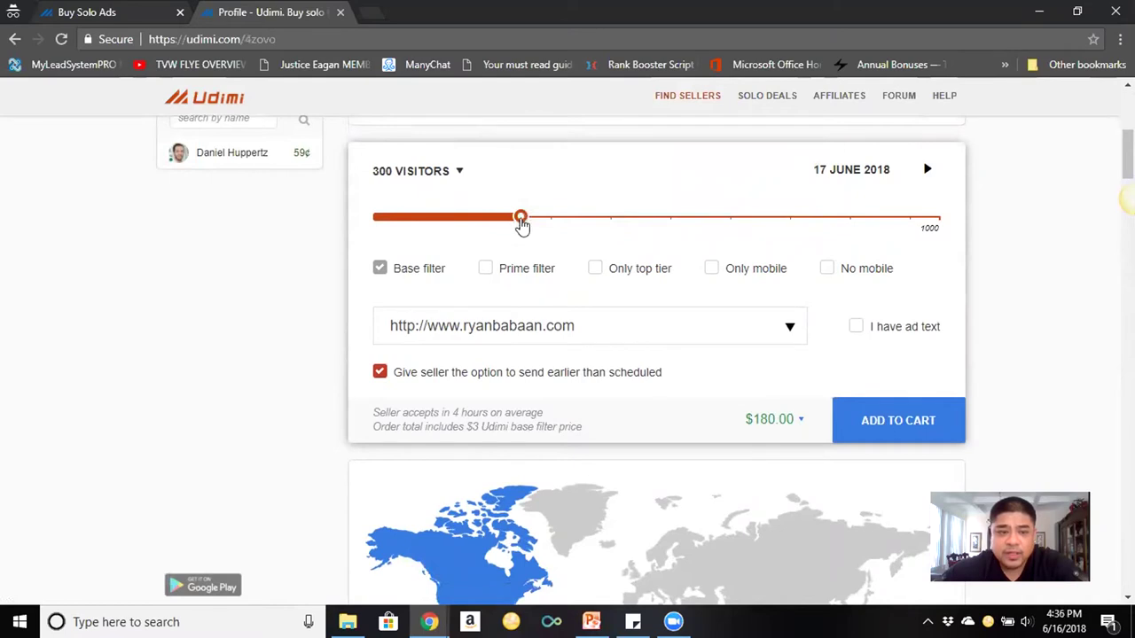
Step: Slide the visitor count up to 1000 and back down to 125, making the order $77.00
left_click(458, 170)
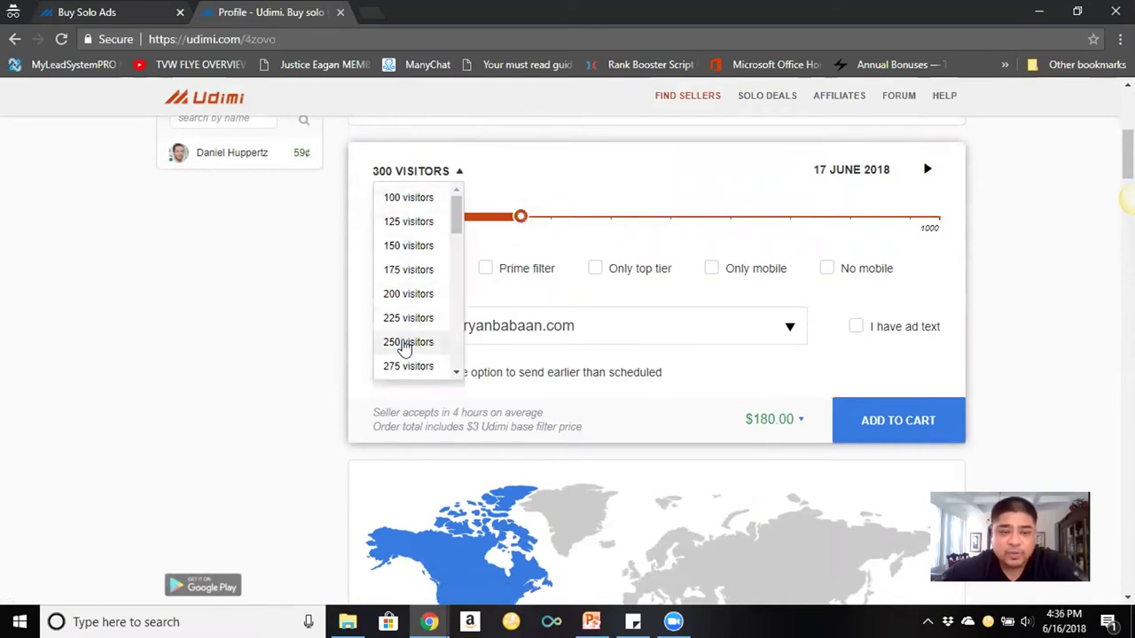
scroll(411, 257, "down", 1)
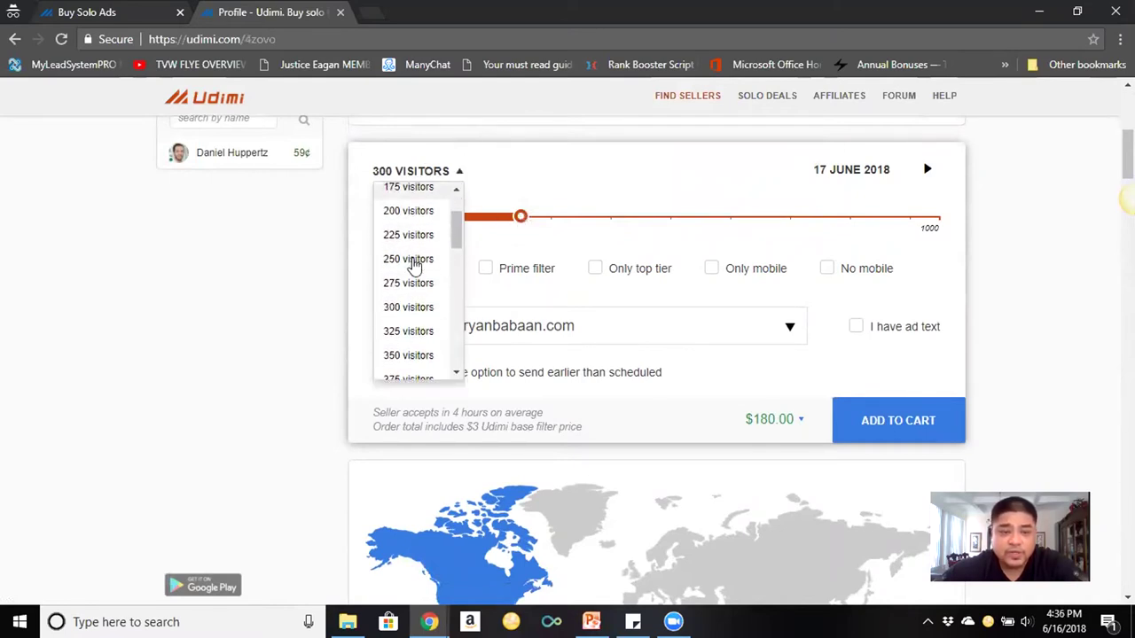
left_click(408, 307)
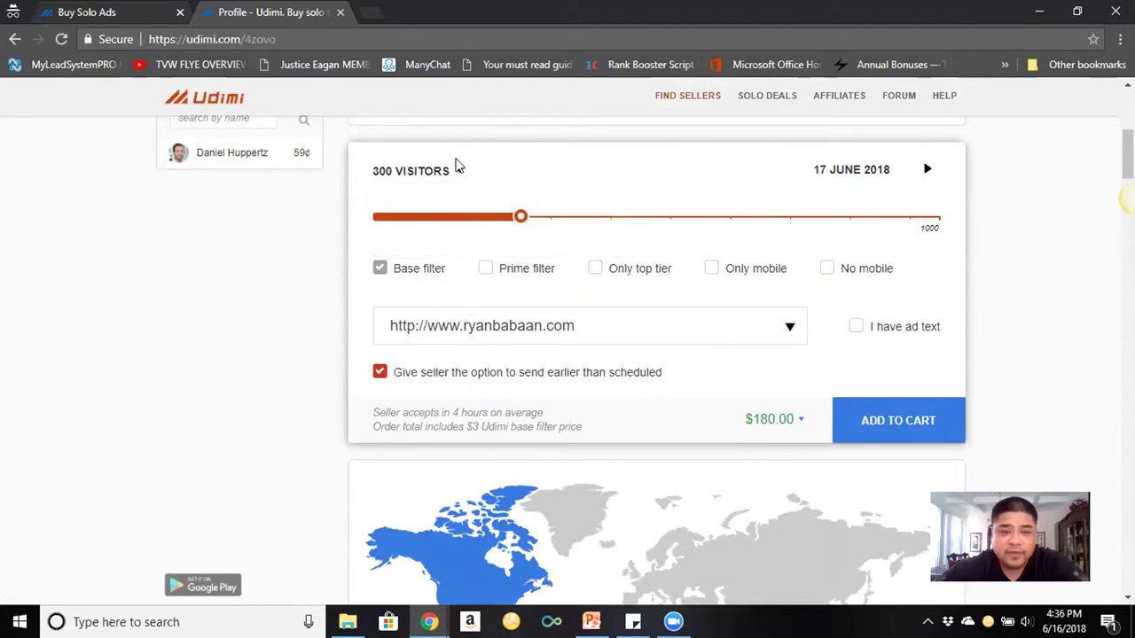
mouse_move(523, 220)
left_mouse_down()
mouse_move(396, 222)
mouse_move(504, 220)
left_mouse_up()
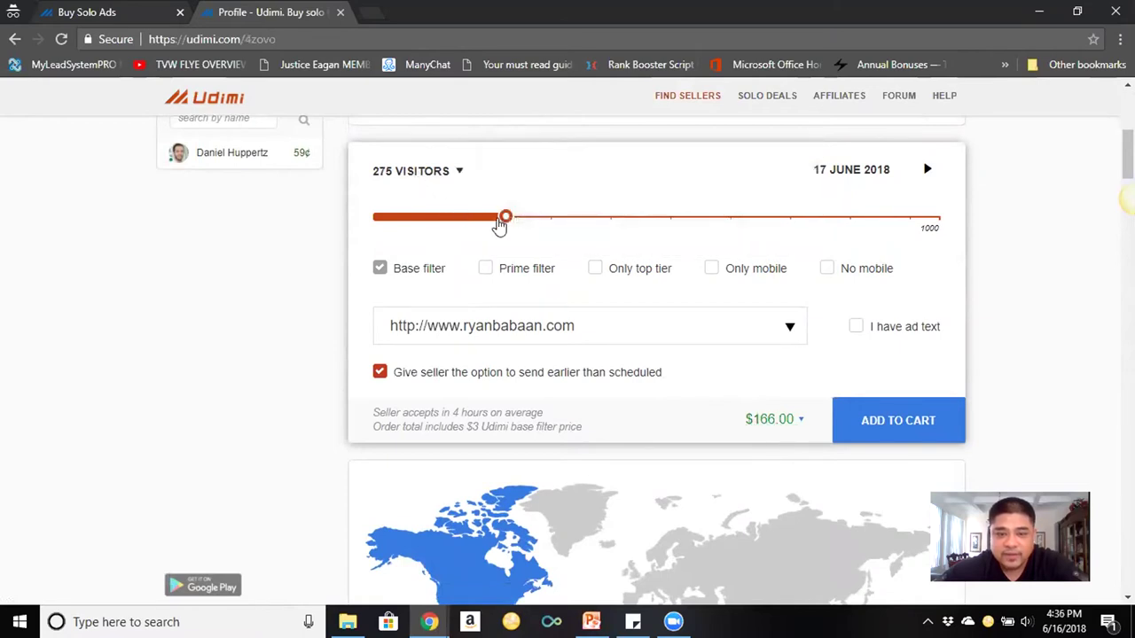
left_click_drag(507, 220, 987, 235)
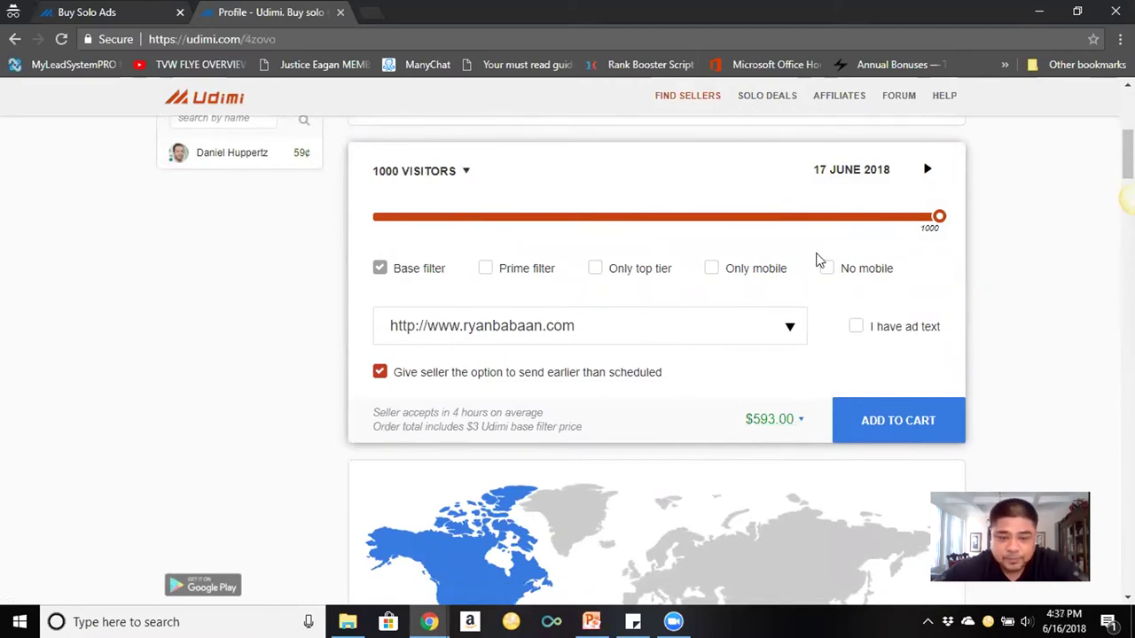
left_click_drag(913, 229, 413, 230)
scroll(336, 296, "down", 2)
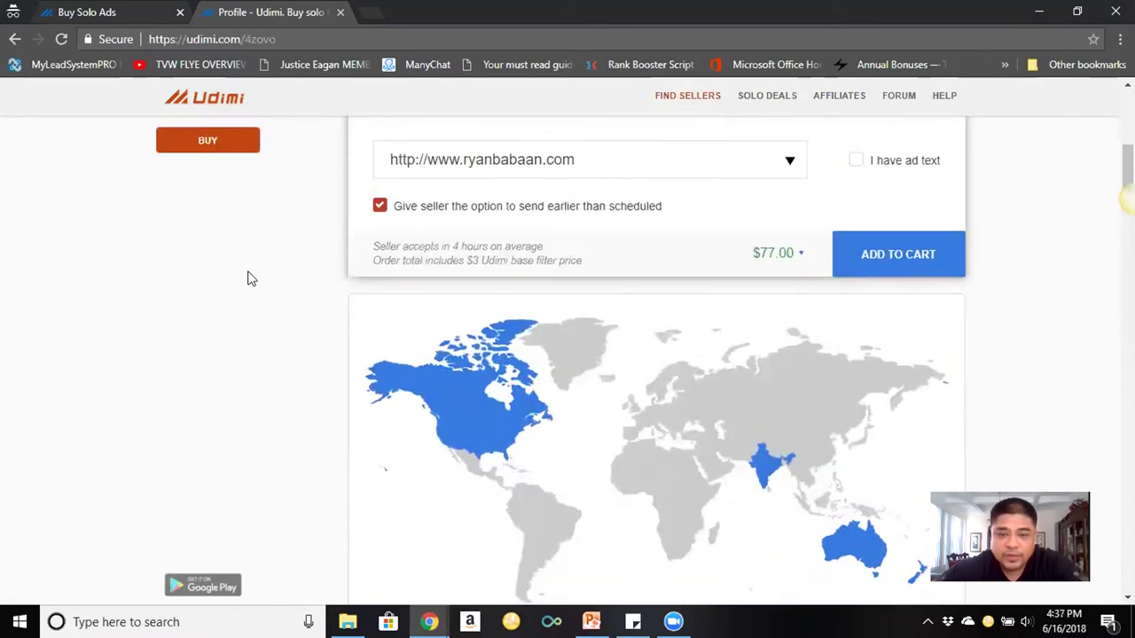
scroll(301, 298, "down", 4)
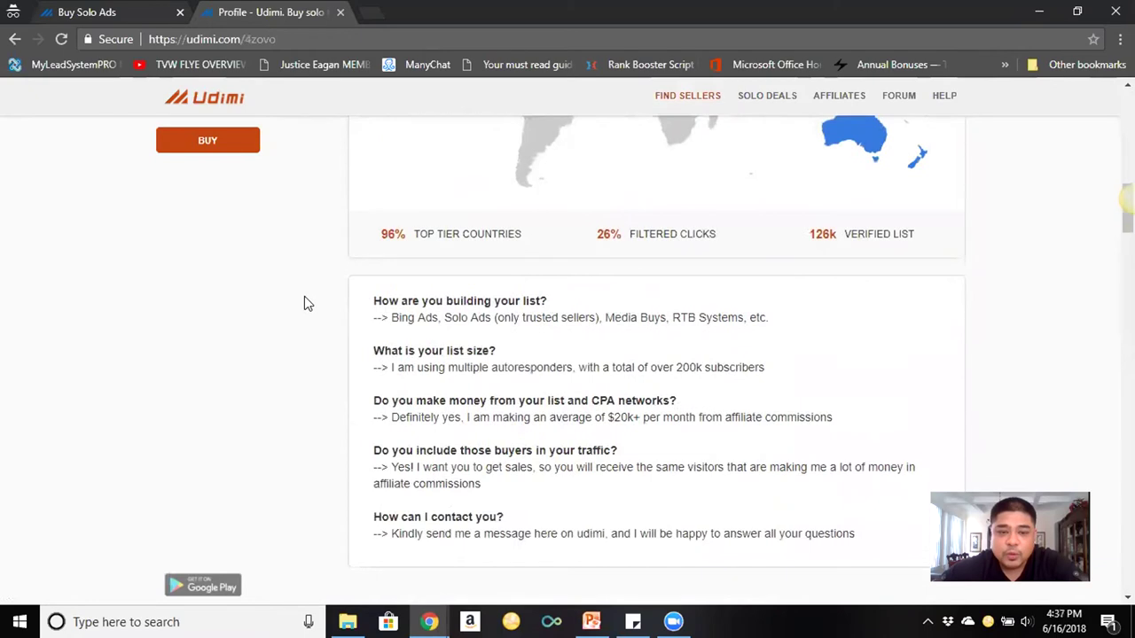
scroll(319, 306, "up", 1)
left_click_drag(412, 317, 371, 310)
left_click(368, 357)
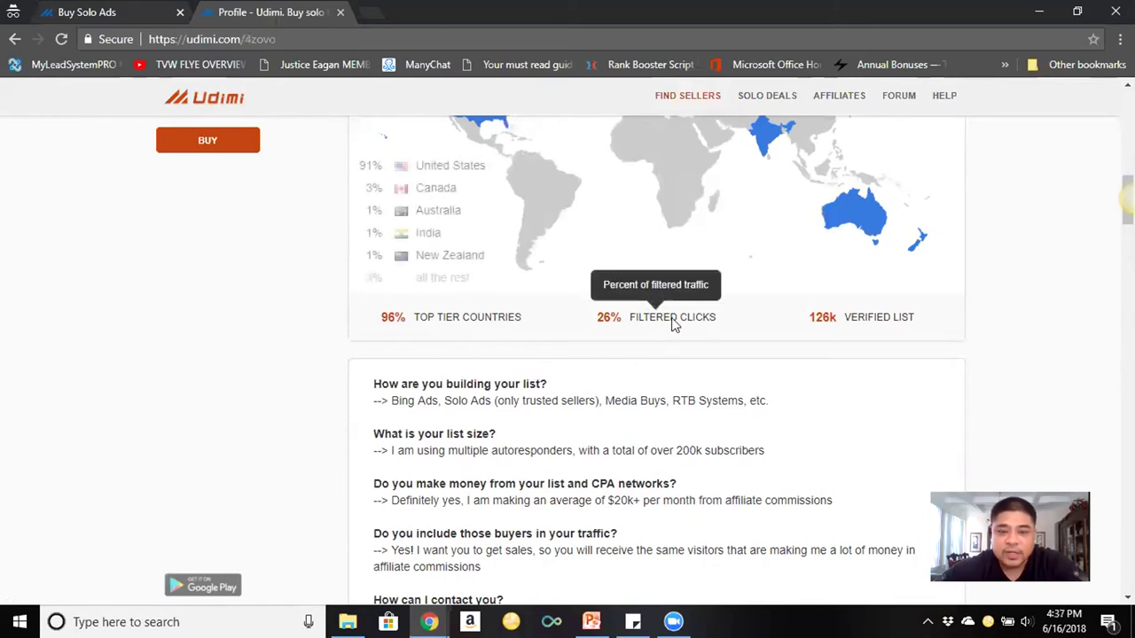
mouse_move(612, 328)
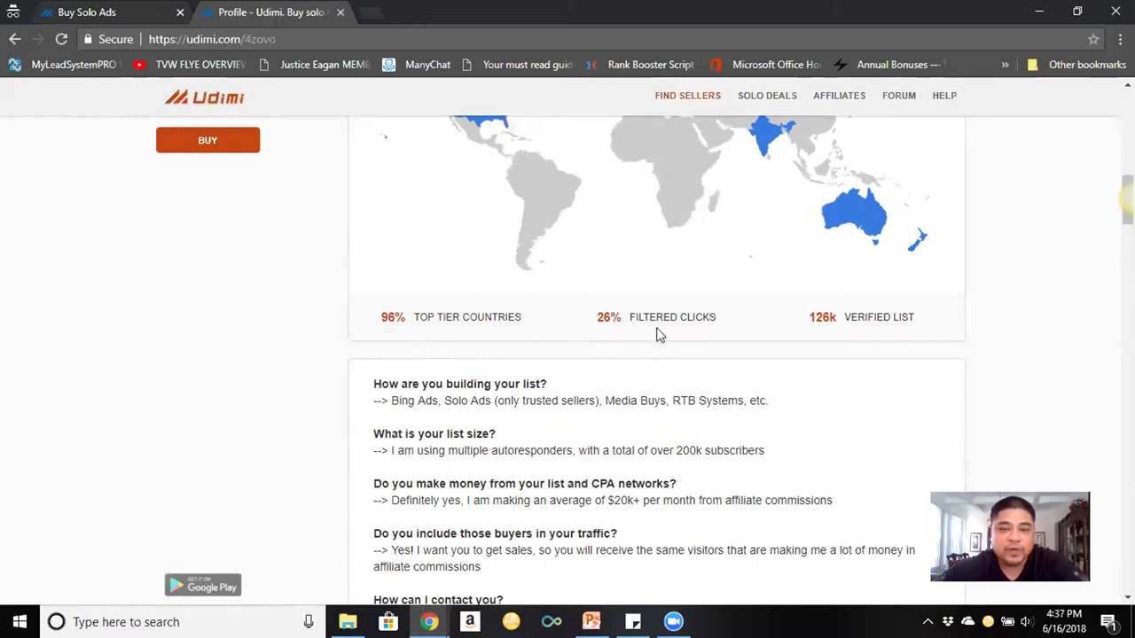
mouse_move(474, 320)
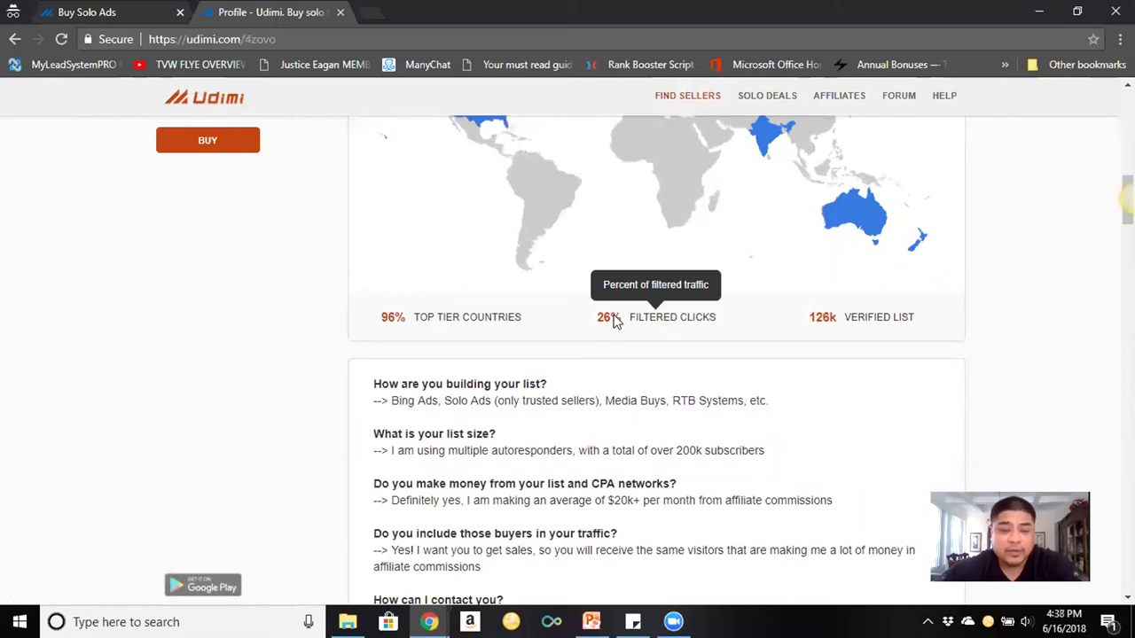
scroll(307, 270, "up", 10)
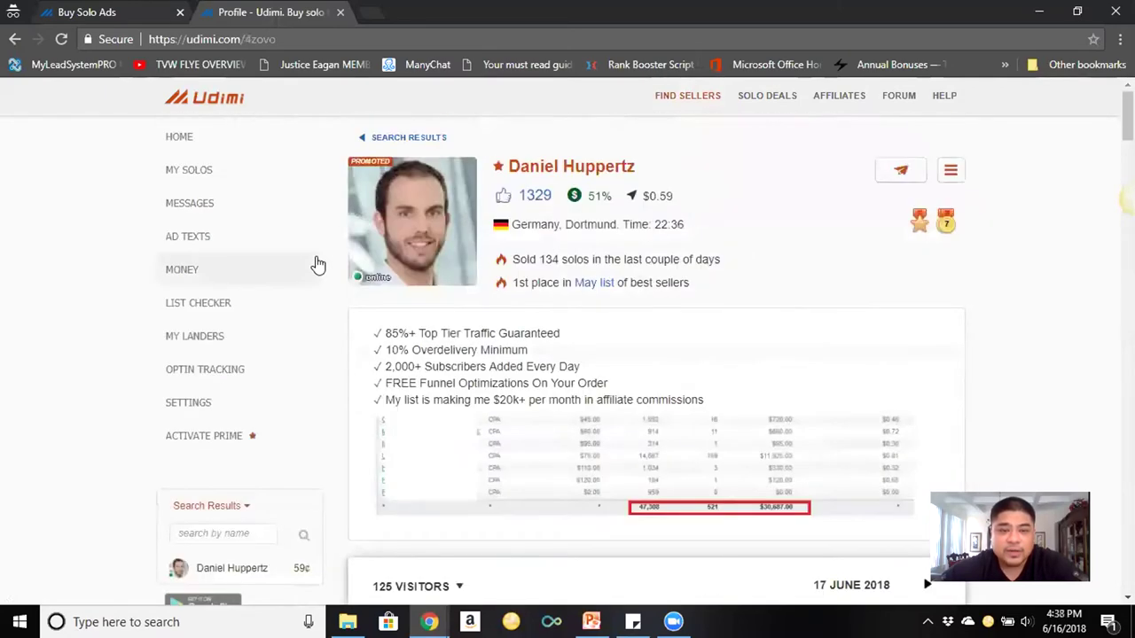
Step: Go to the Solo Deals listing and browse the available offers
left_click(698, 103)
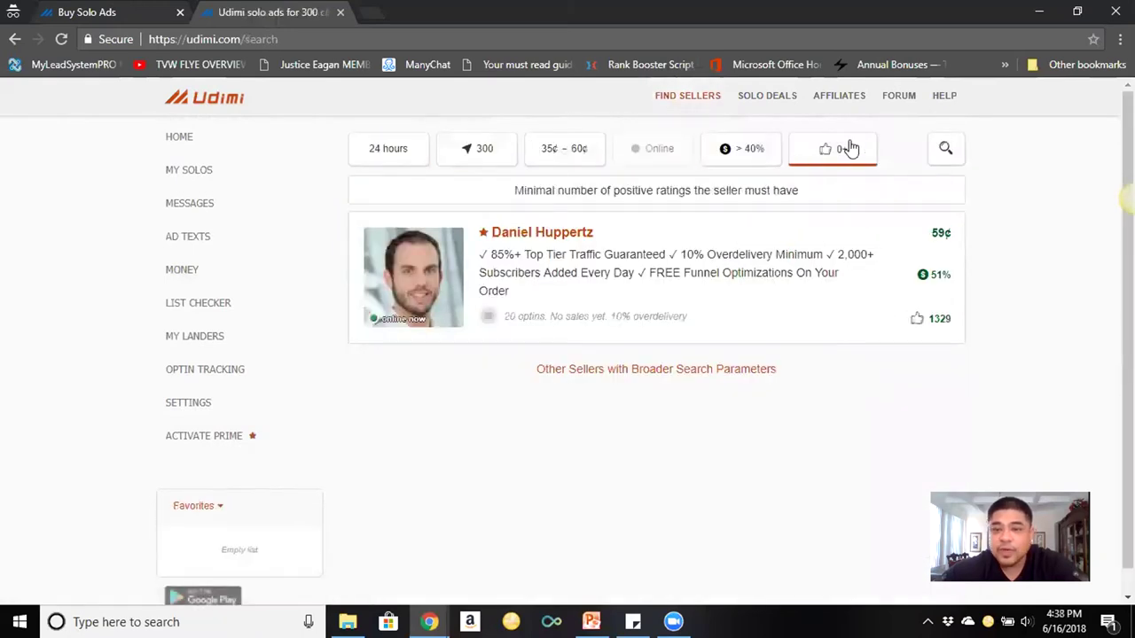
left_click(768, 97)
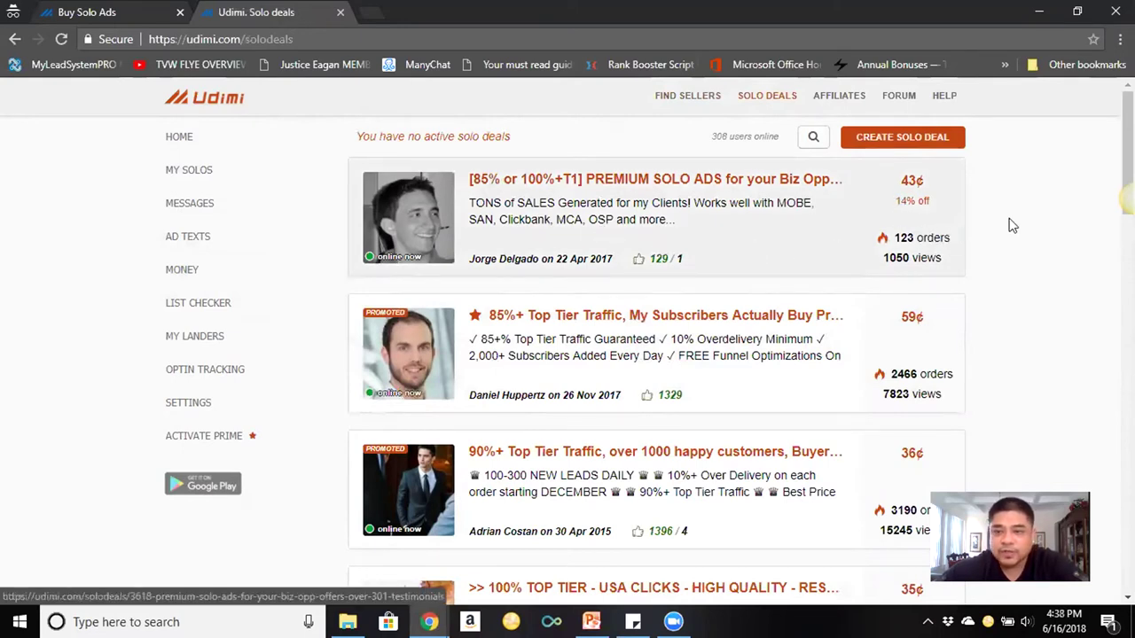
scroll(1011, 218, "down", 2)
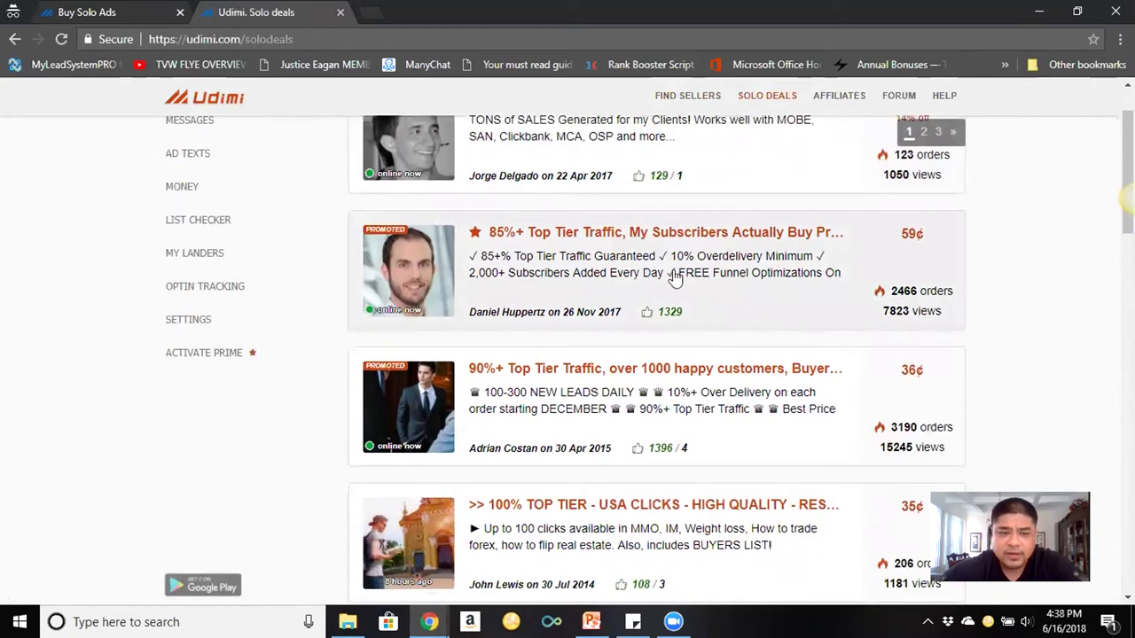
scroll(988, 220, "up", 2)
left_click(557, 208)
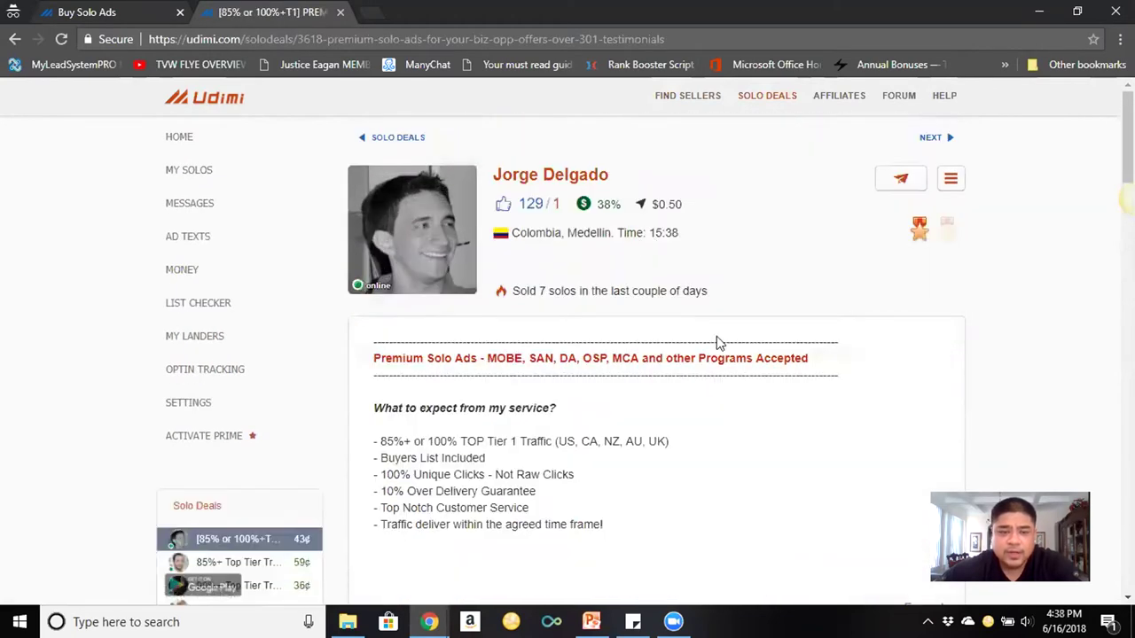
left_click(14, 39)
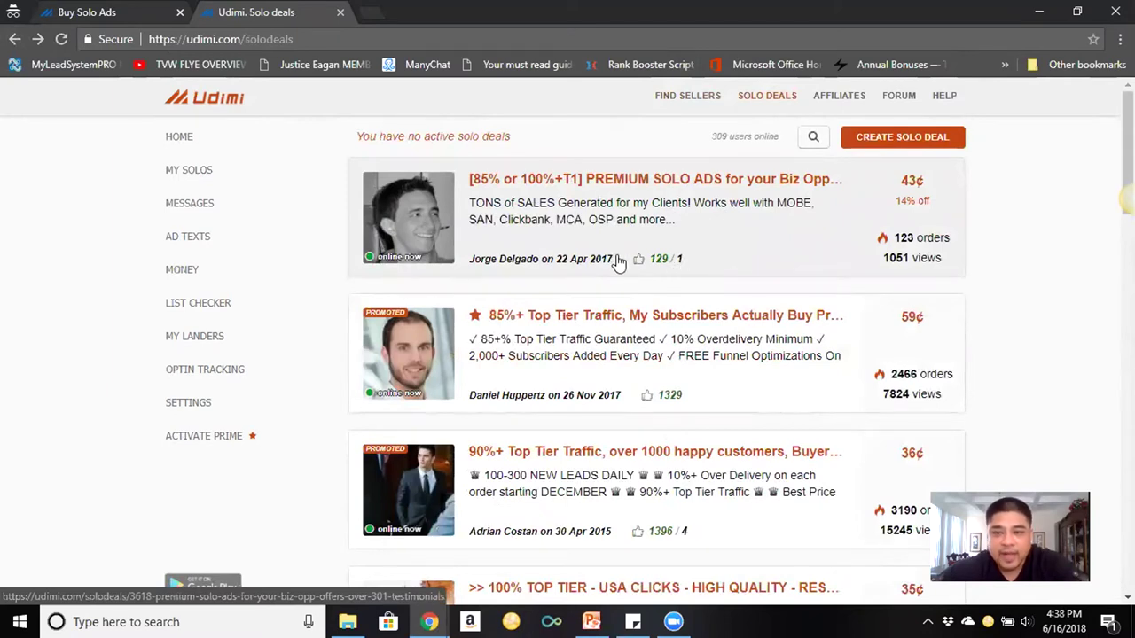
Step: Open the first 43¢ premium solo deal and review its 400-visitor order box, map and reviews
mouse_move(895, 248)
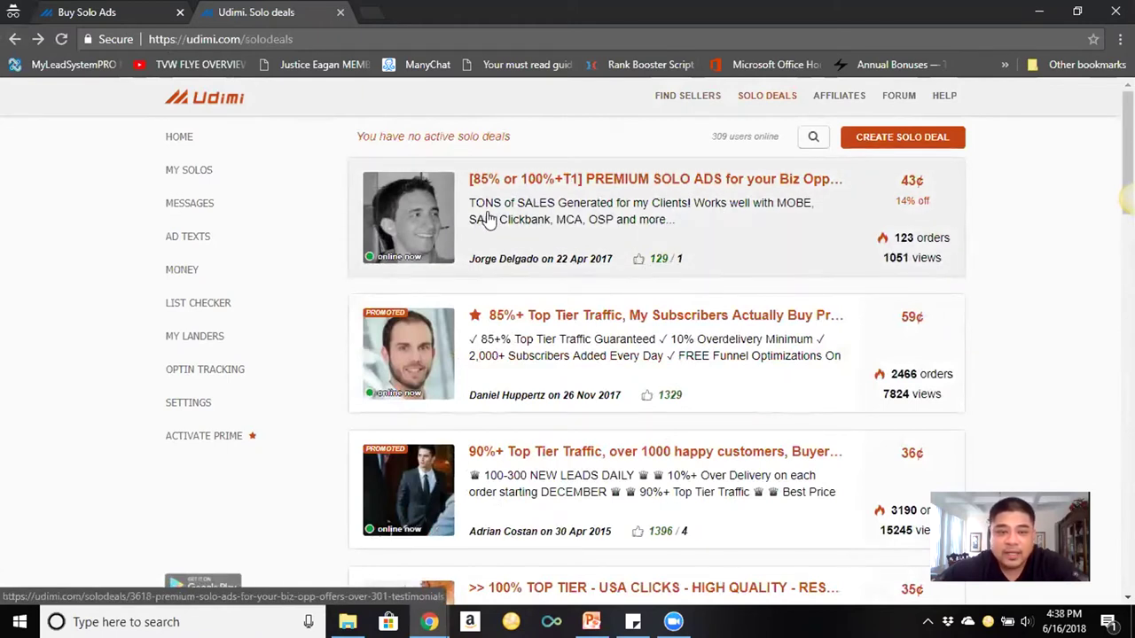
left_click(644, 181)
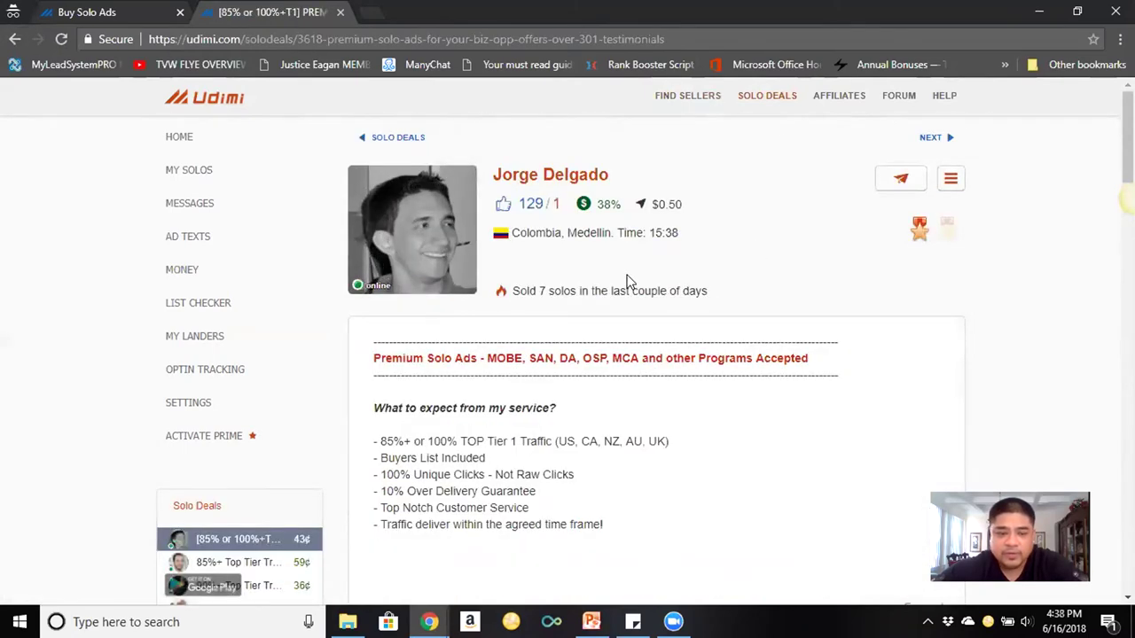
scroll(627, 280, "down", 2)
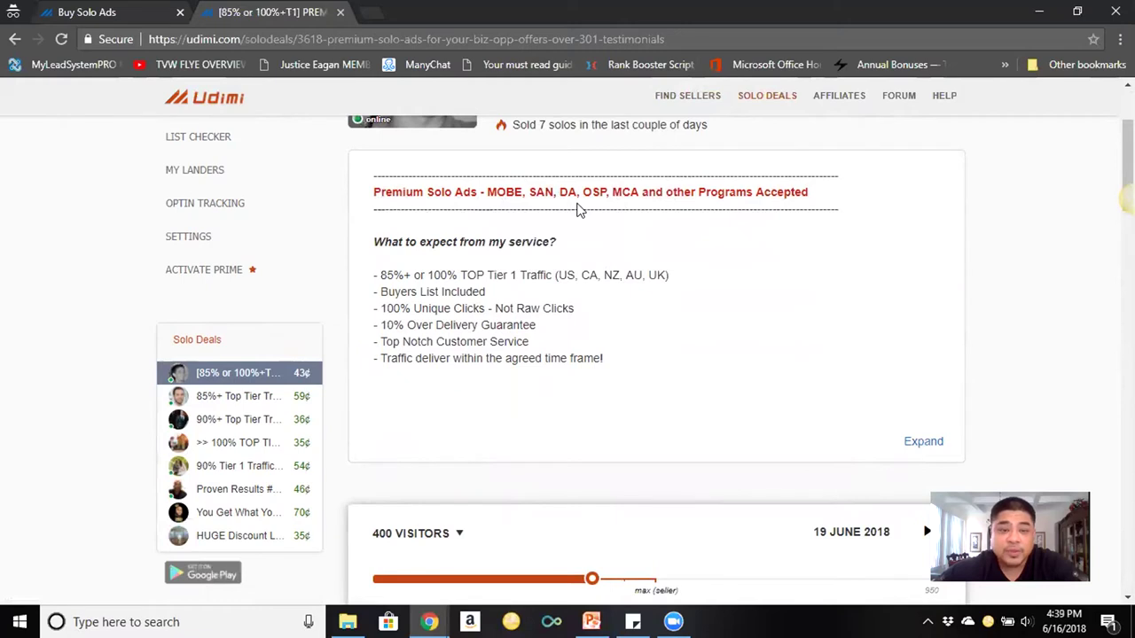
scroll(577, 209, "down", 1)
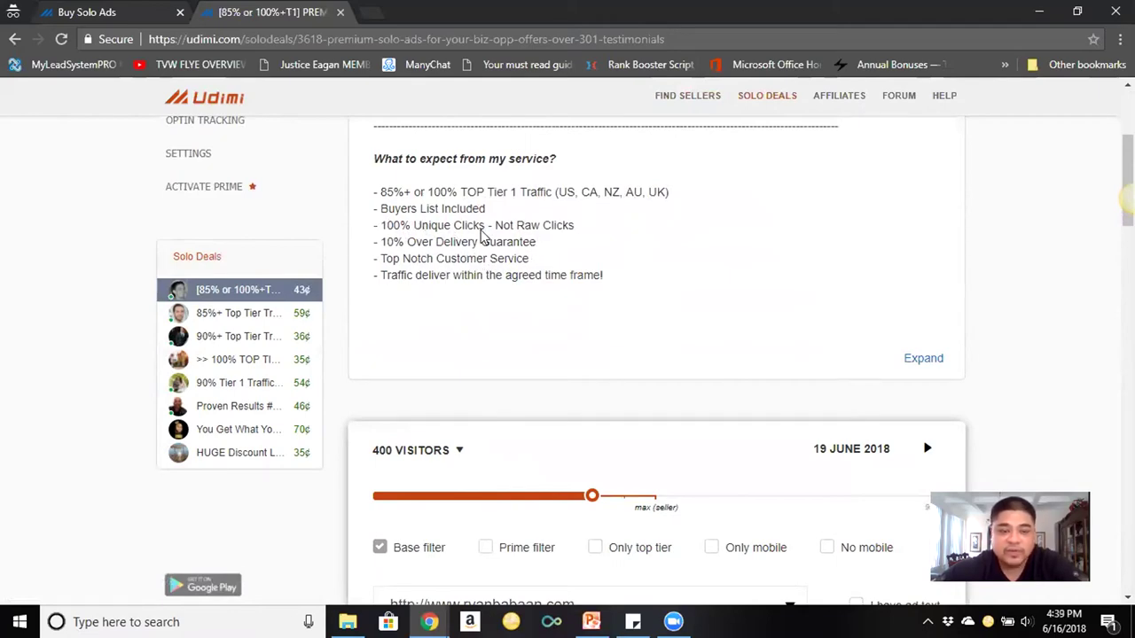
scroll(482, 235, "down", 4)
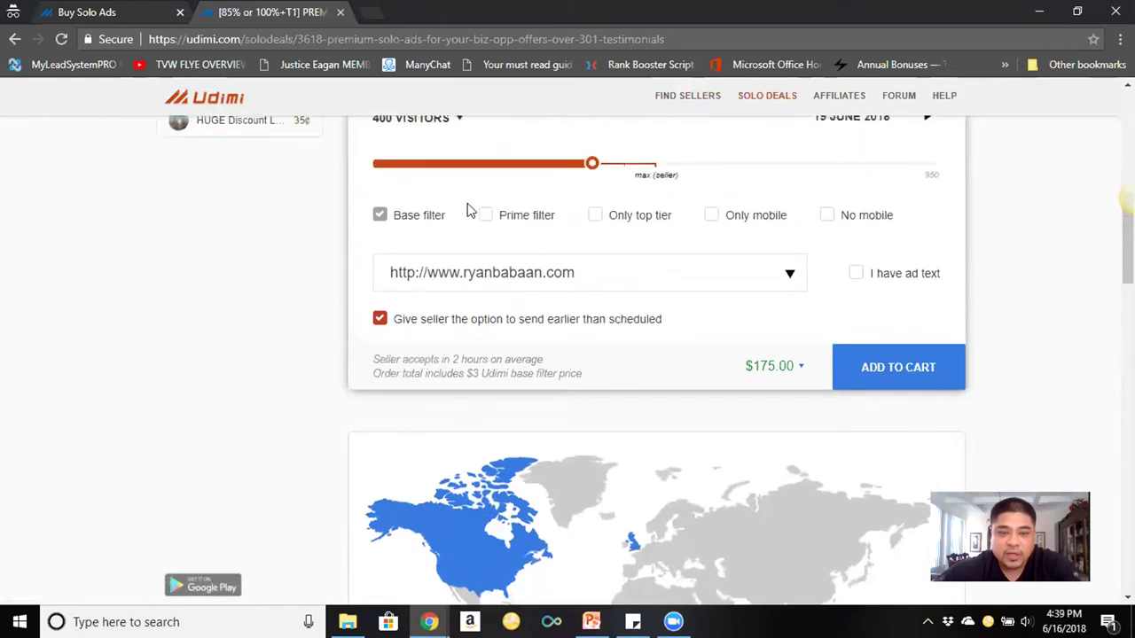
scroll(477, 211, "down", 7)
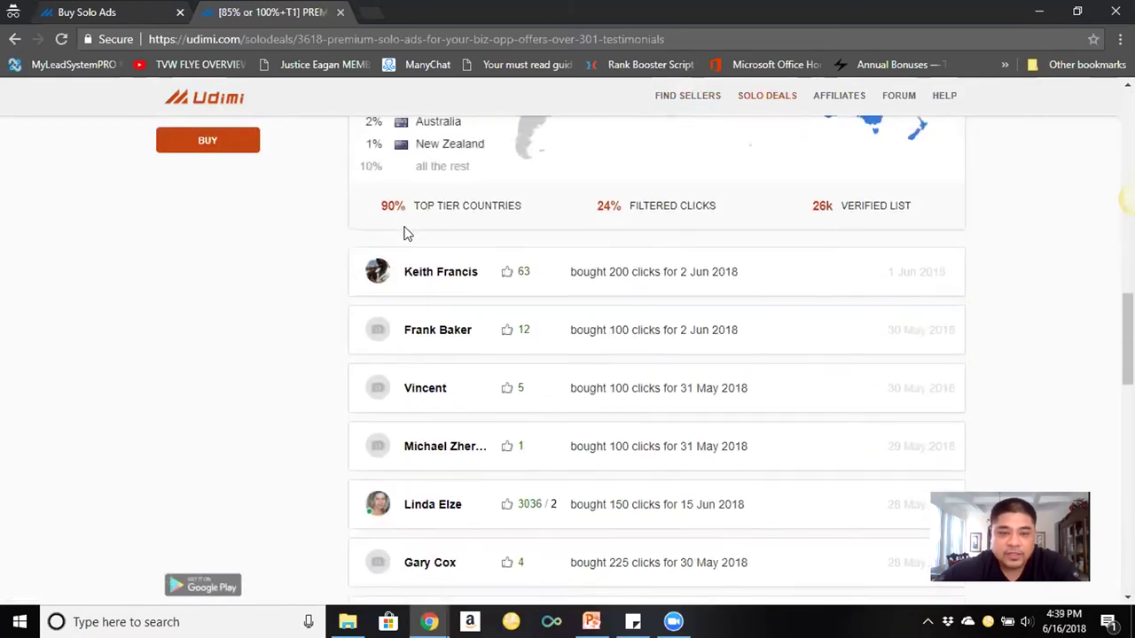
scroll(452, 331, "up", 1)
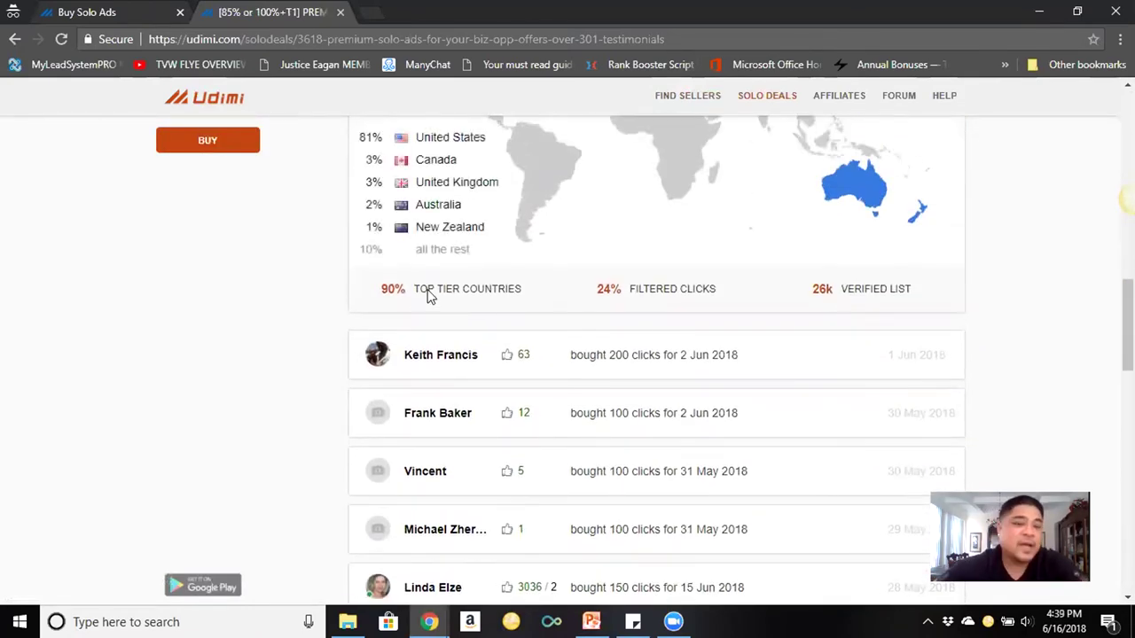
mouse_move(627, 300)
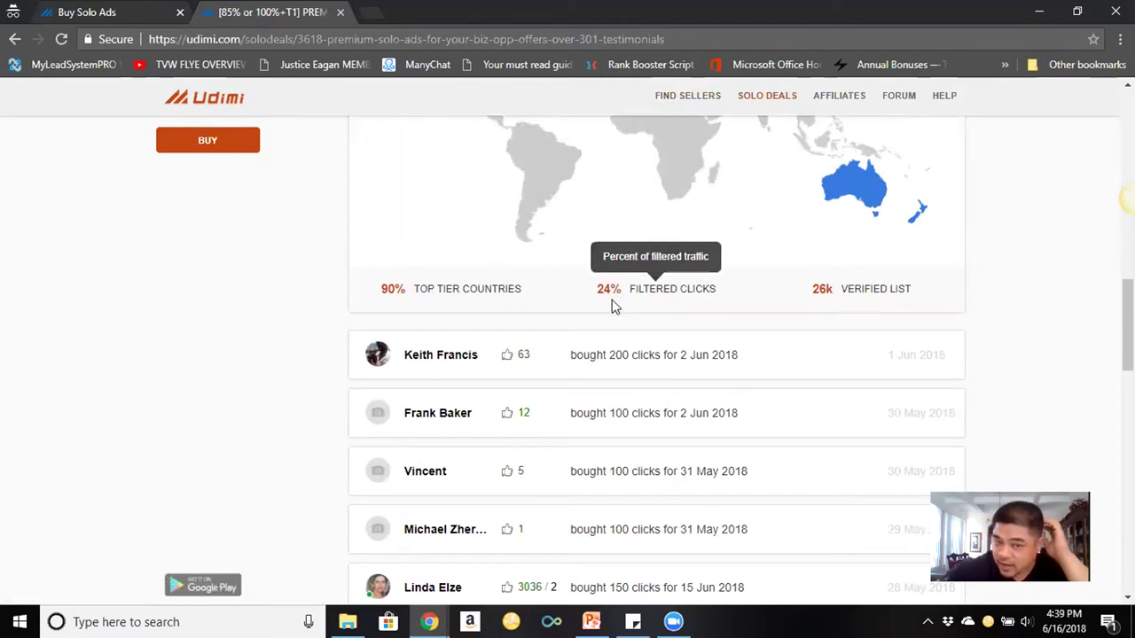
scroll(611, 304, "up", 4)
scroll(597, 300, "up", 3)
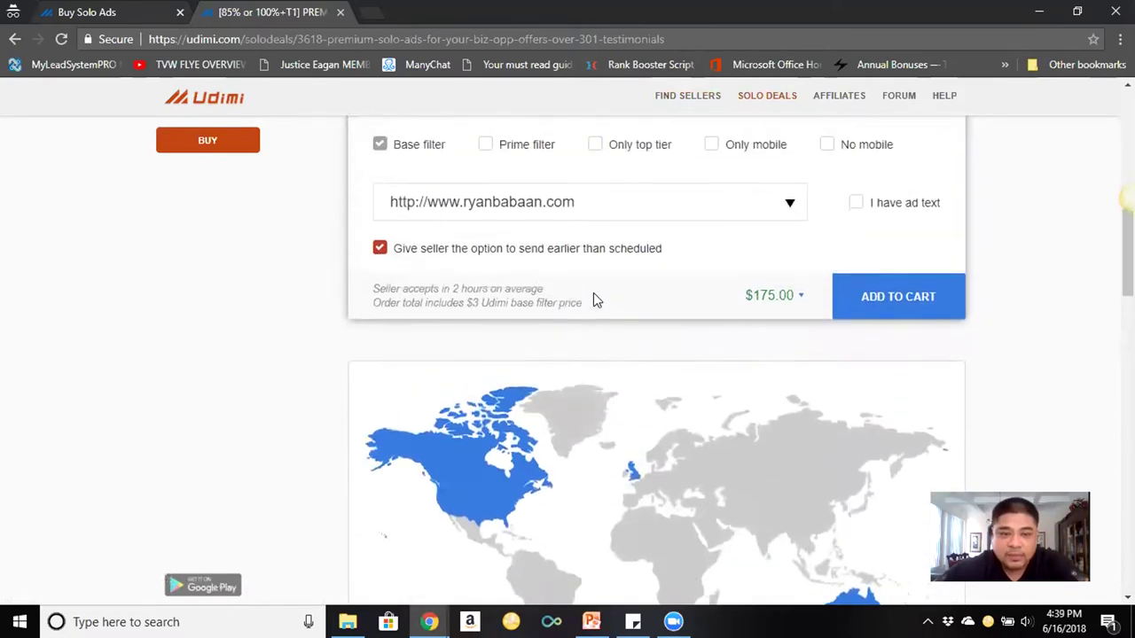
left_click_drag(592, 249, 713, 260)
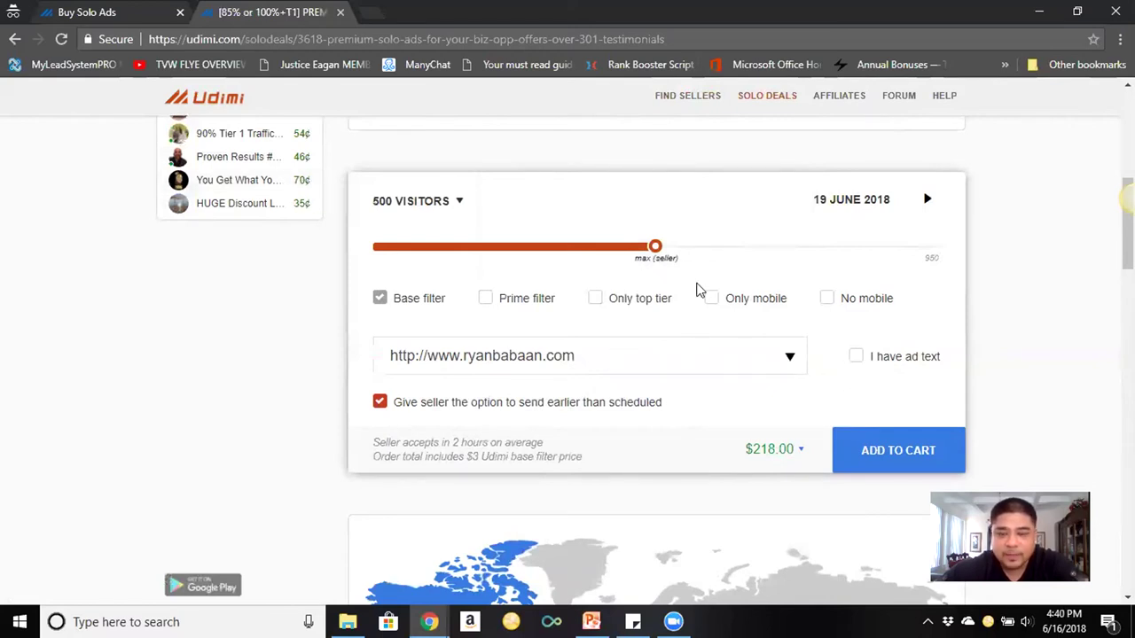
left_click(859, 360)
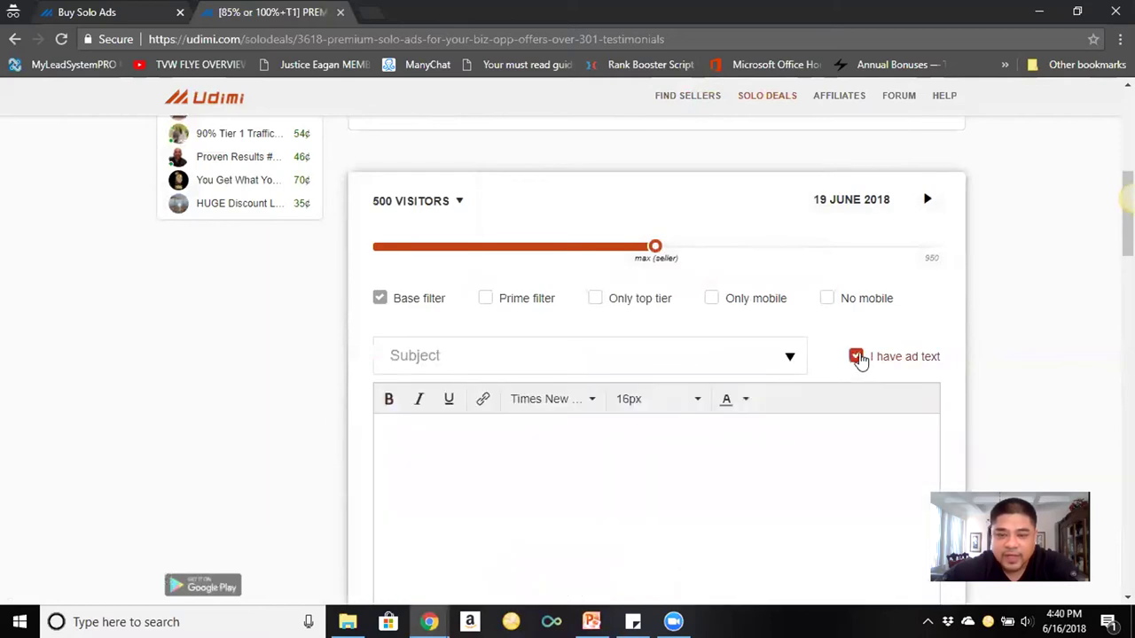
scroll(859, 360, "down", 2)
scroll(842, 313, "up", 1)
left_click(470, 274)
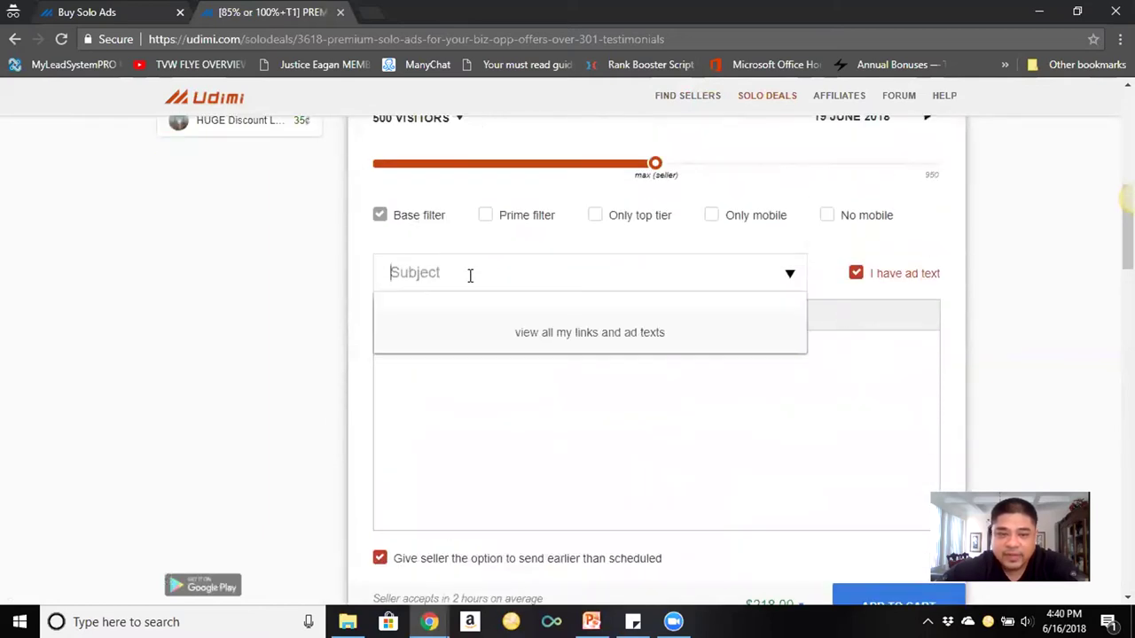
left_click(541, 428)
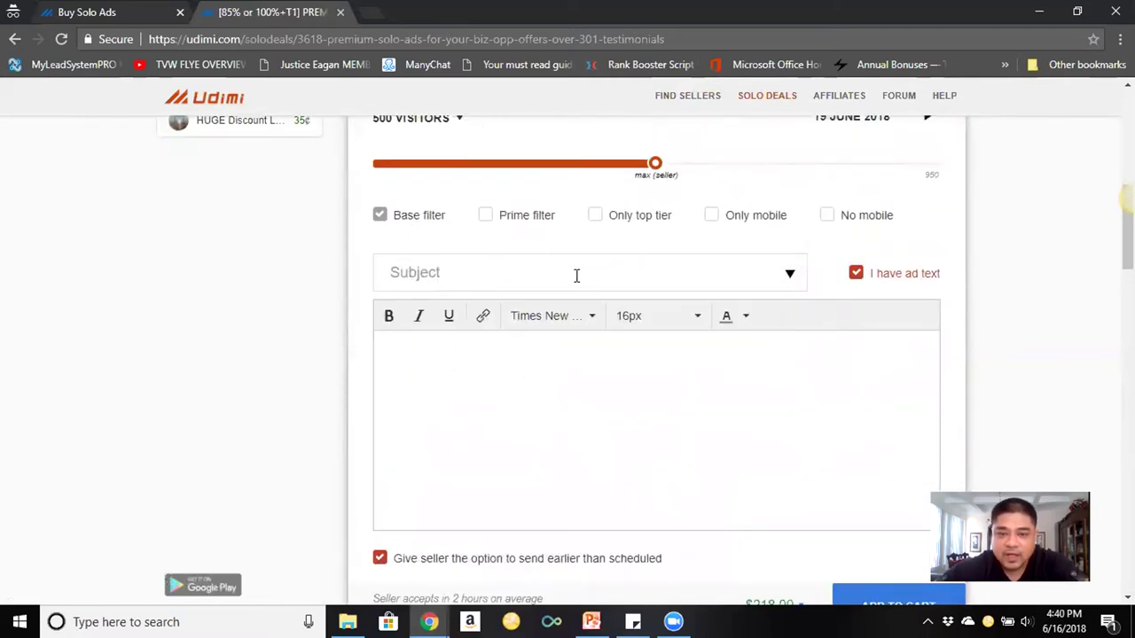
left_click(776, 277)
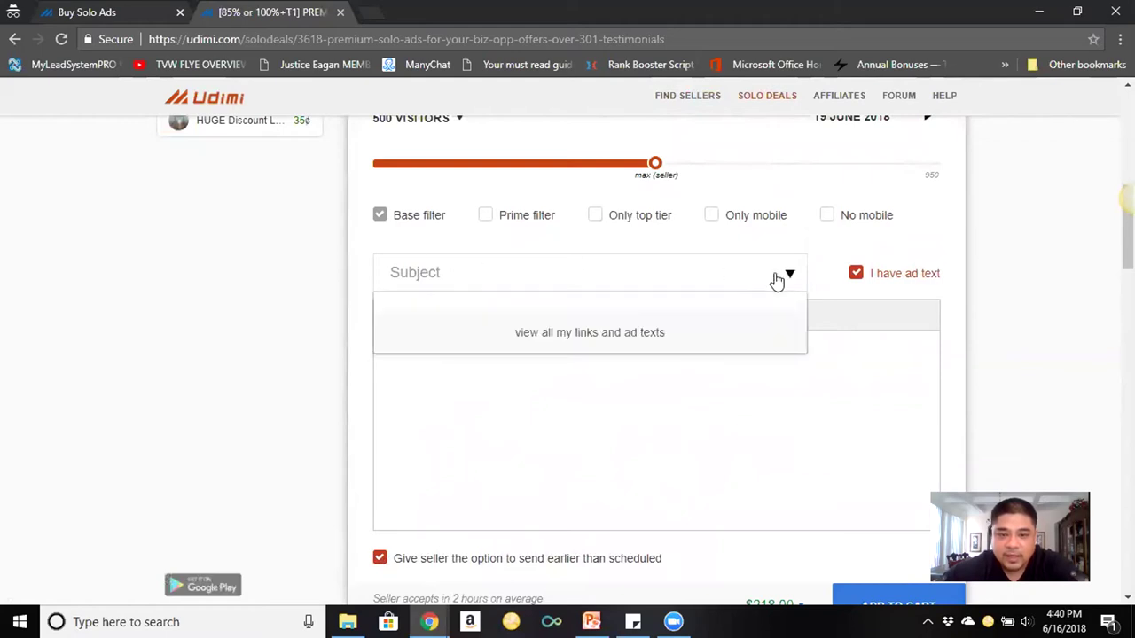
left_click(599, 435)
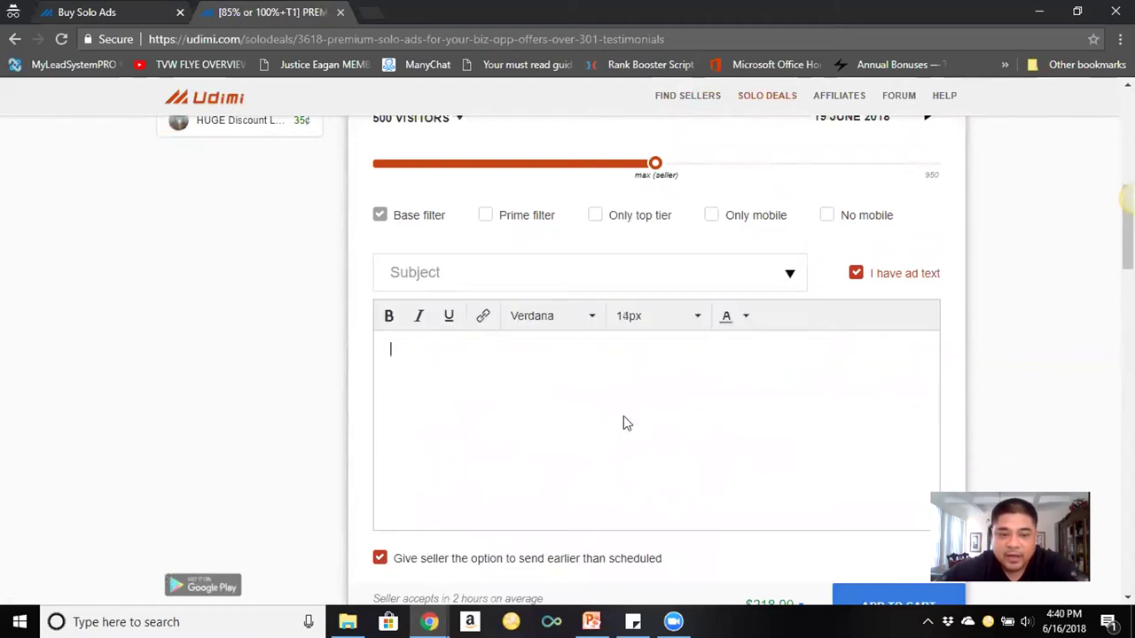
scroll(743, 453, "down", 1)
scroll(671, 365, "up", 4)
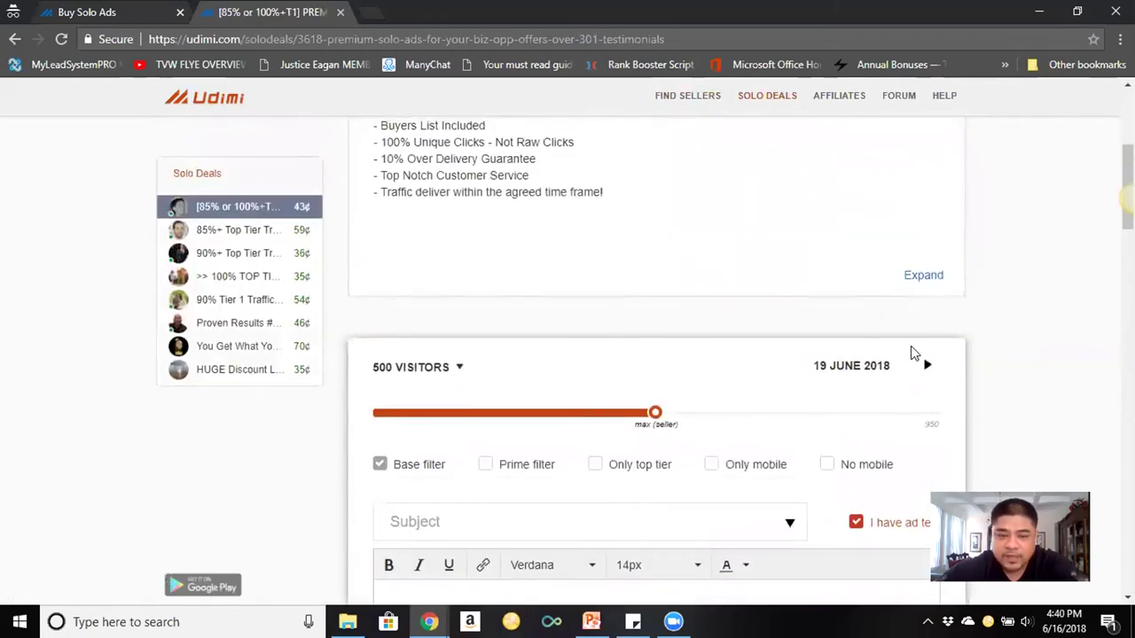
scroll(671, 322, "down", 5)
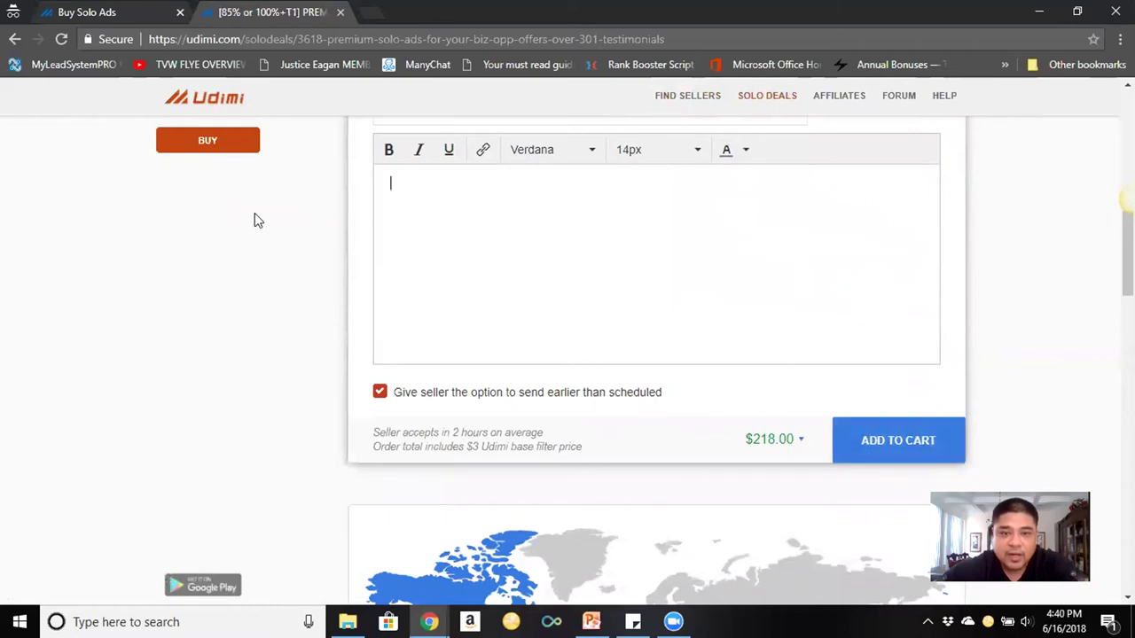
scroll(420, 319, "up", 2)
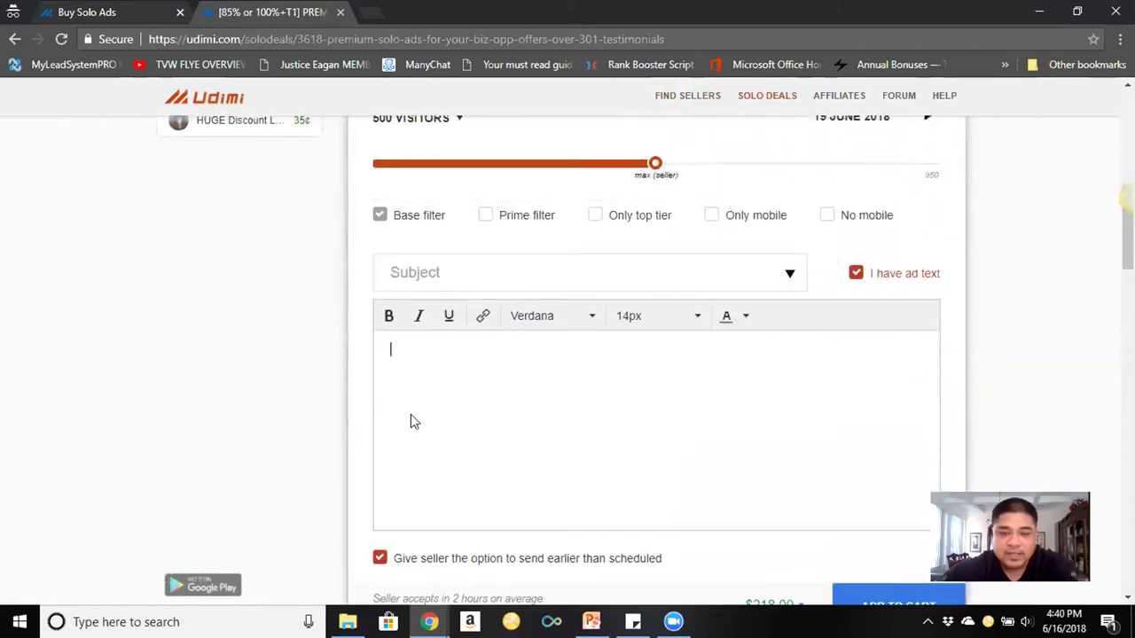
scroll(848, 379, "down", 3)
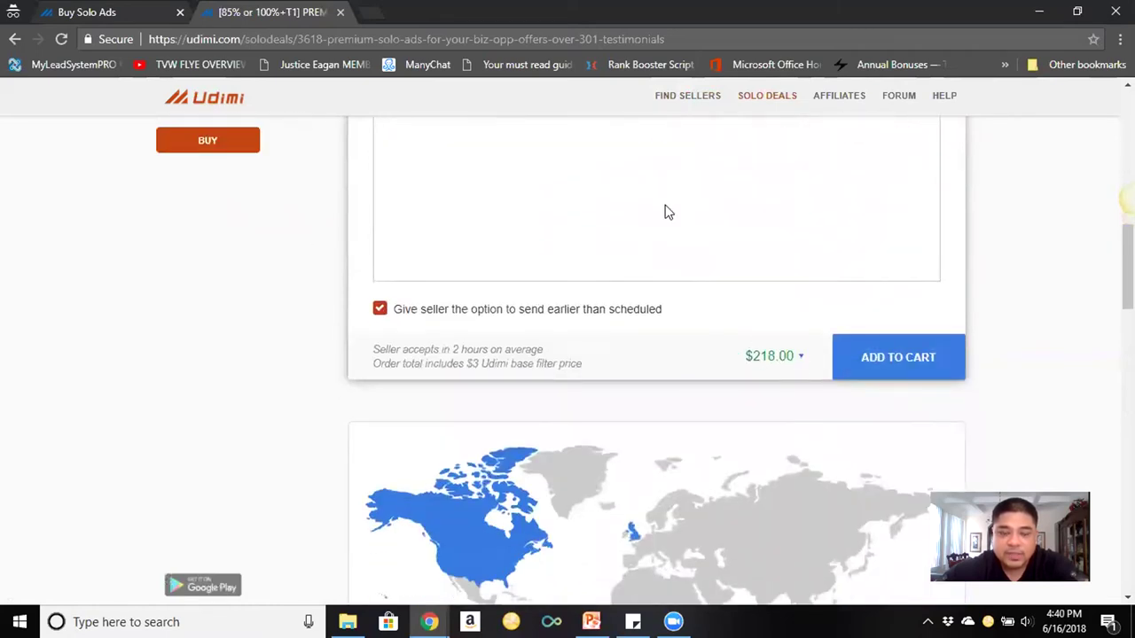
scroll(621, 211, "down", 7)
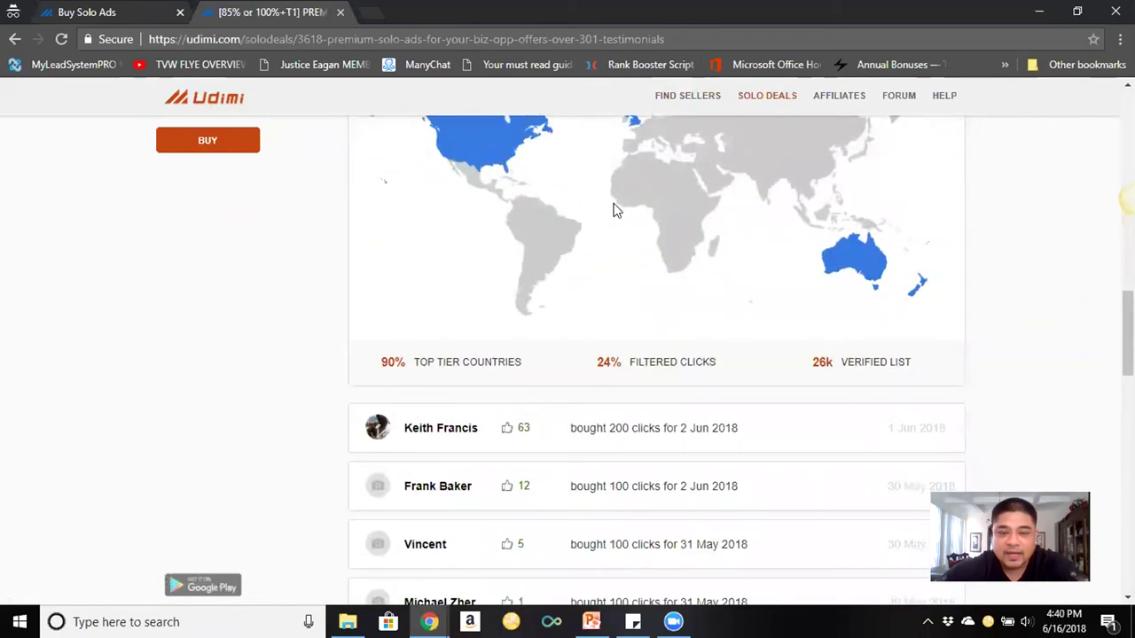
scroll(610, 212, "down", 1)
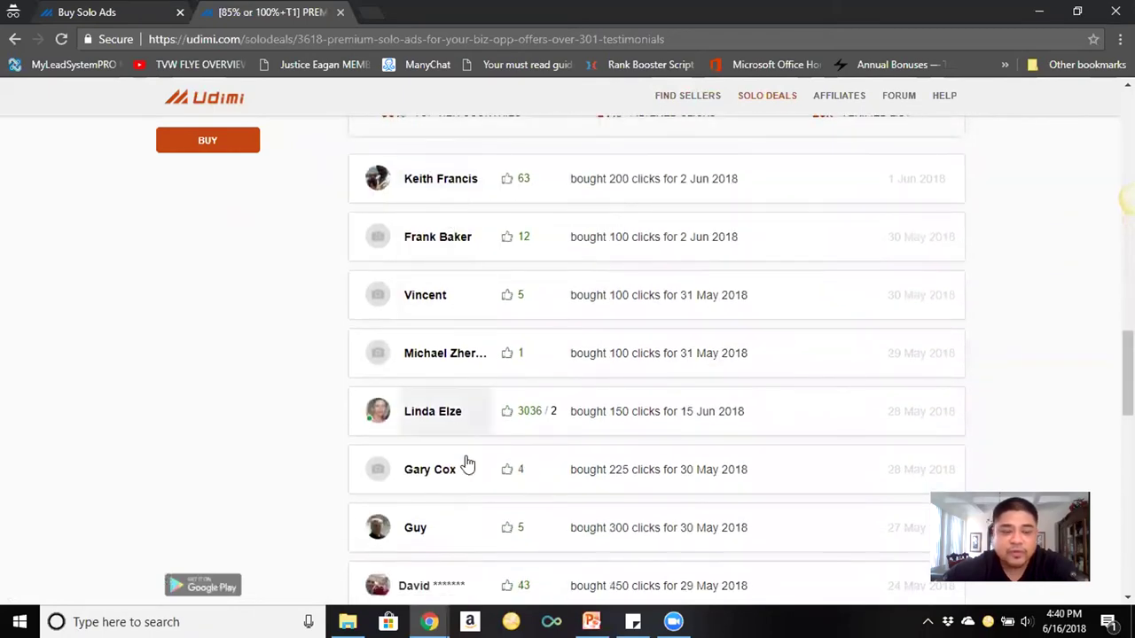
scroll(456, 365, "down", 1)
scroll(459, 266, "up", 1)
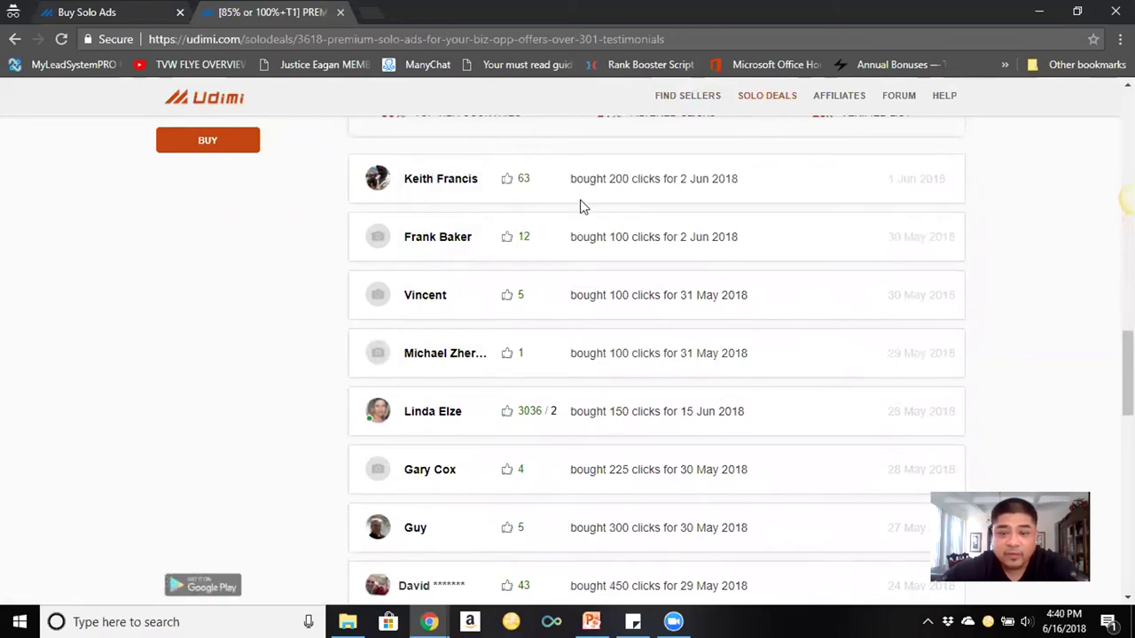
scroll(459, 398, "down", 5)
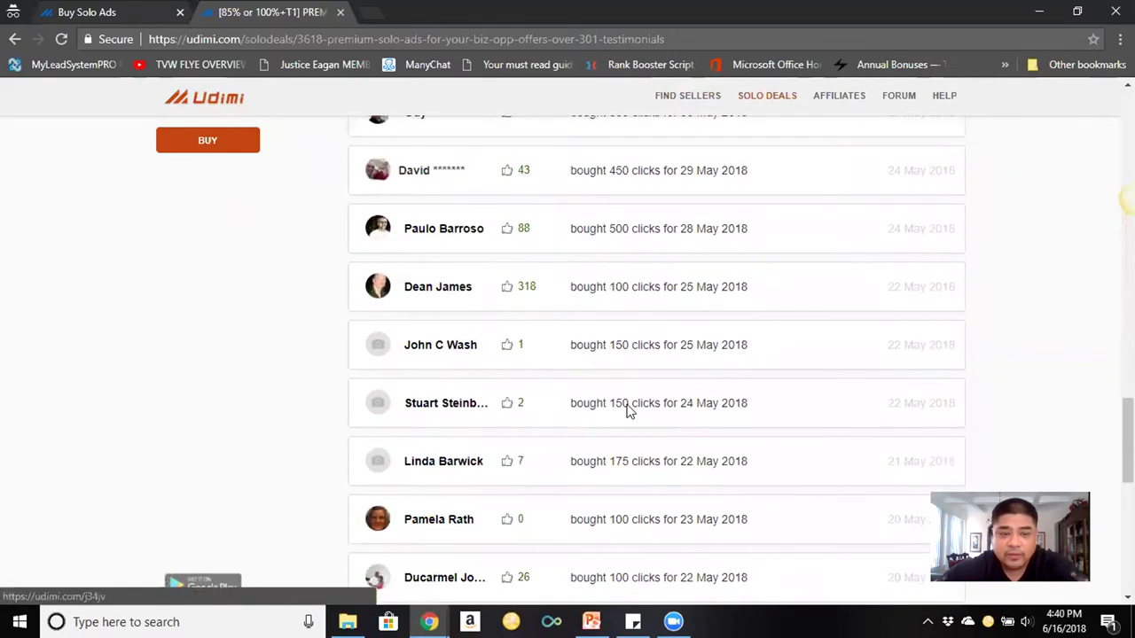
scroll(644, 413, "up", 1)
middle_click(1070, 352)
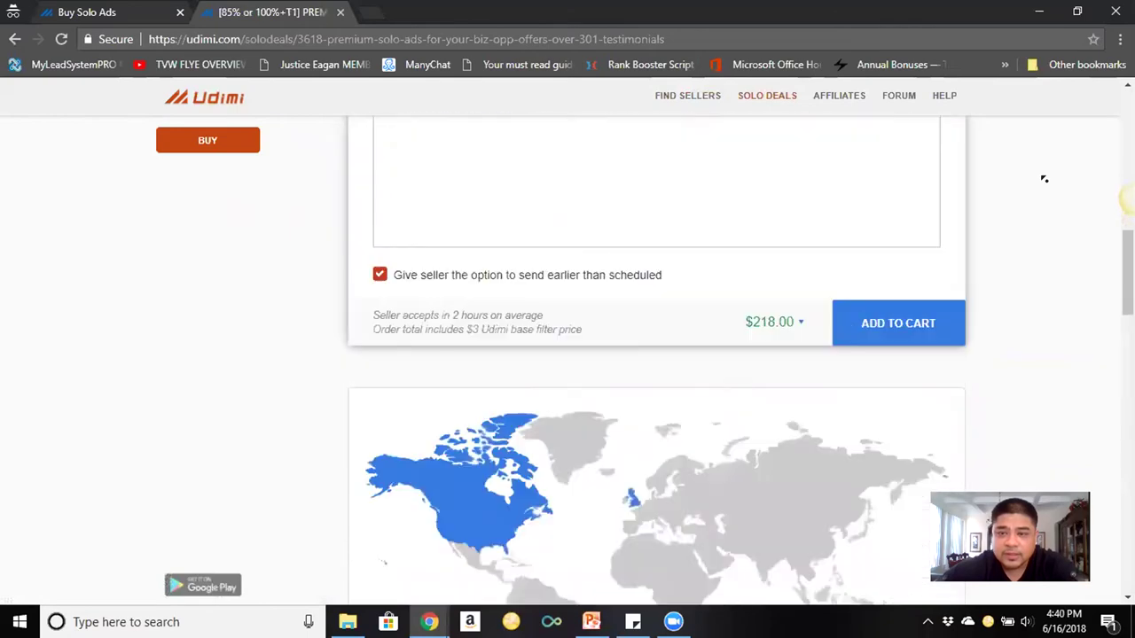
scroll(1044, 179, "up", 10)
Step: Open the '100% TOP TIER - USA CLICKS' deal from the Solo Deals listing
left_click(755, 97)
scroll(720, 325, "down", 2)
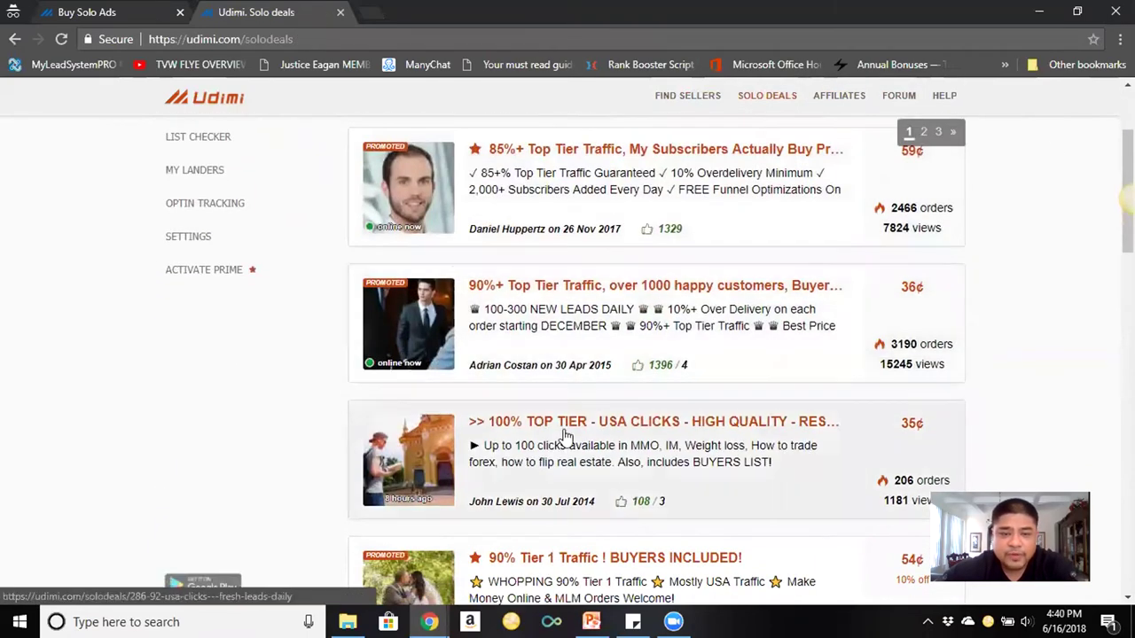
scroll(564, 434, "down", 2)
left_click(564, 281)
Step: Scroll through the deal's offer details and buyer list
scroll(521, 335, "down", 2)
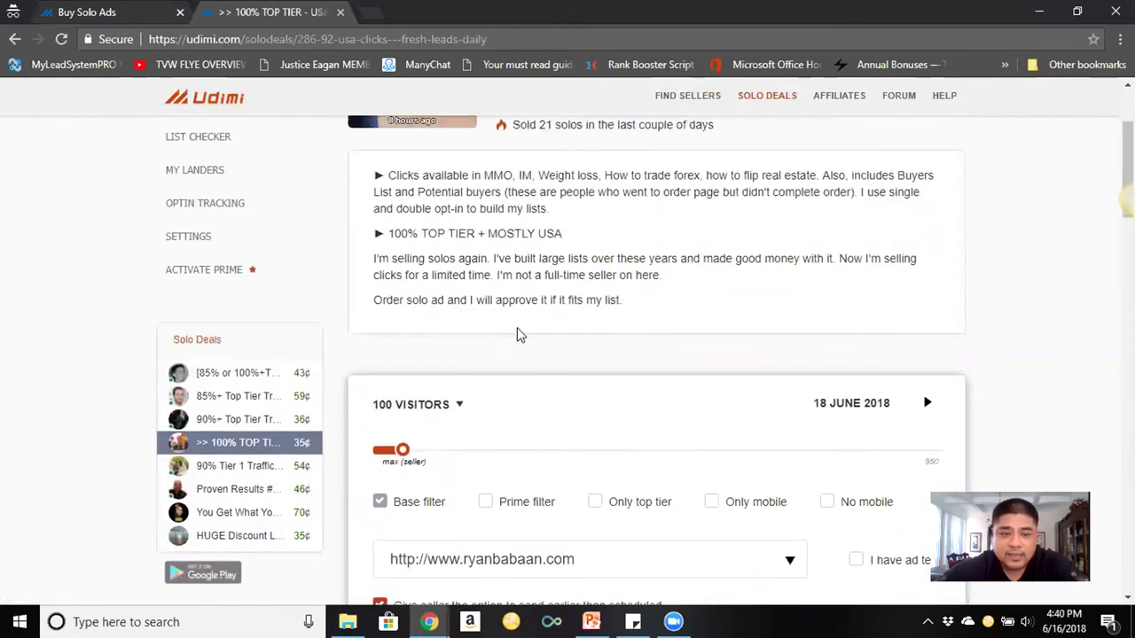
scroll(519, 324, "up", 1)
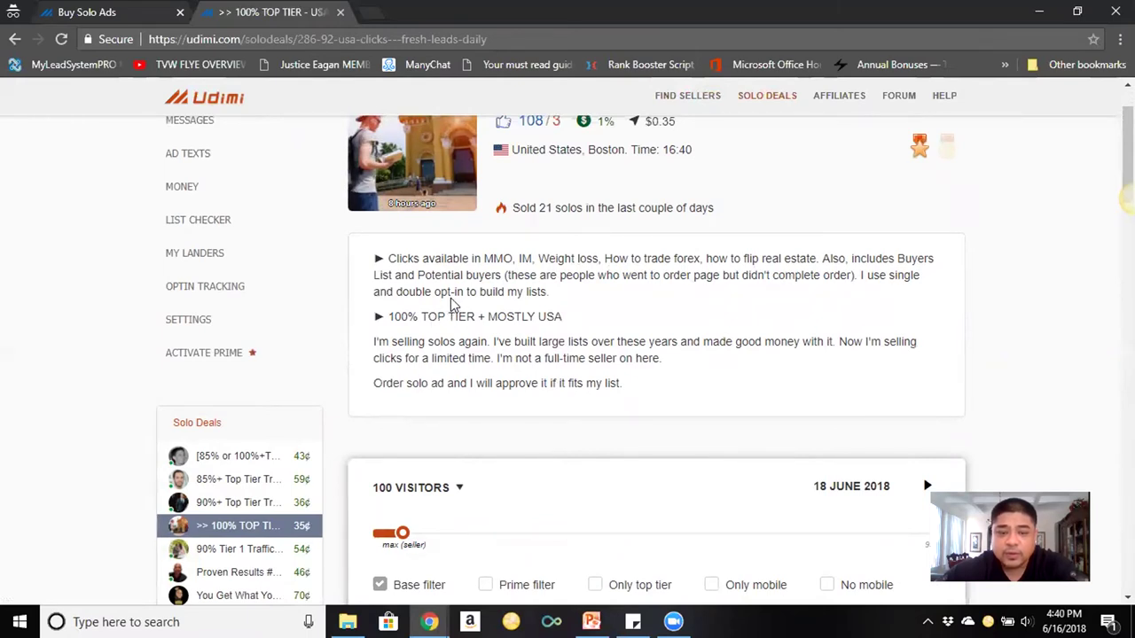
scroll(455, 304, "down", 2)
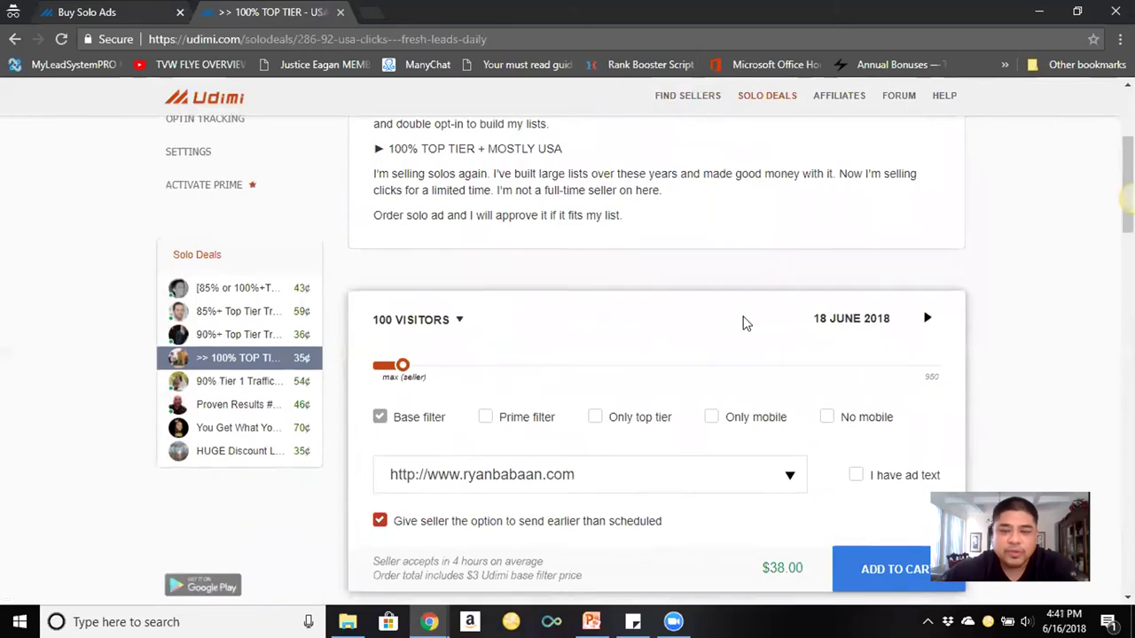
scroll(741, 320, "down", 5)
scroll(325, 342, "down", 4)
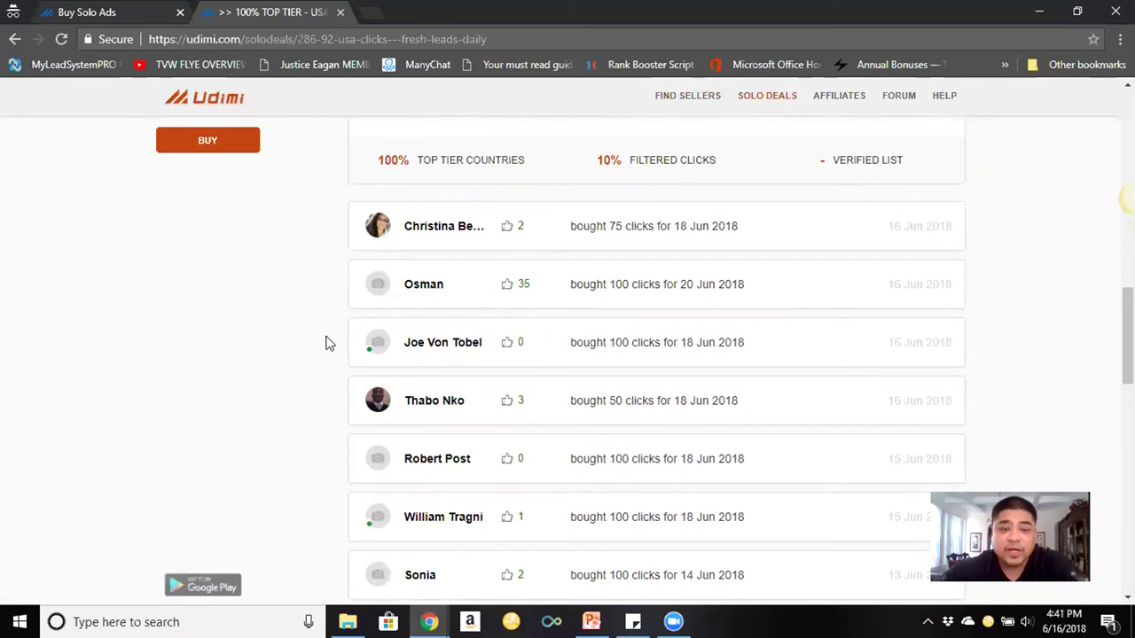
scroll(527, 355, "down", 4)
scroll(529, 358, "up", 9)
scroll(529, 361, "up", 3)
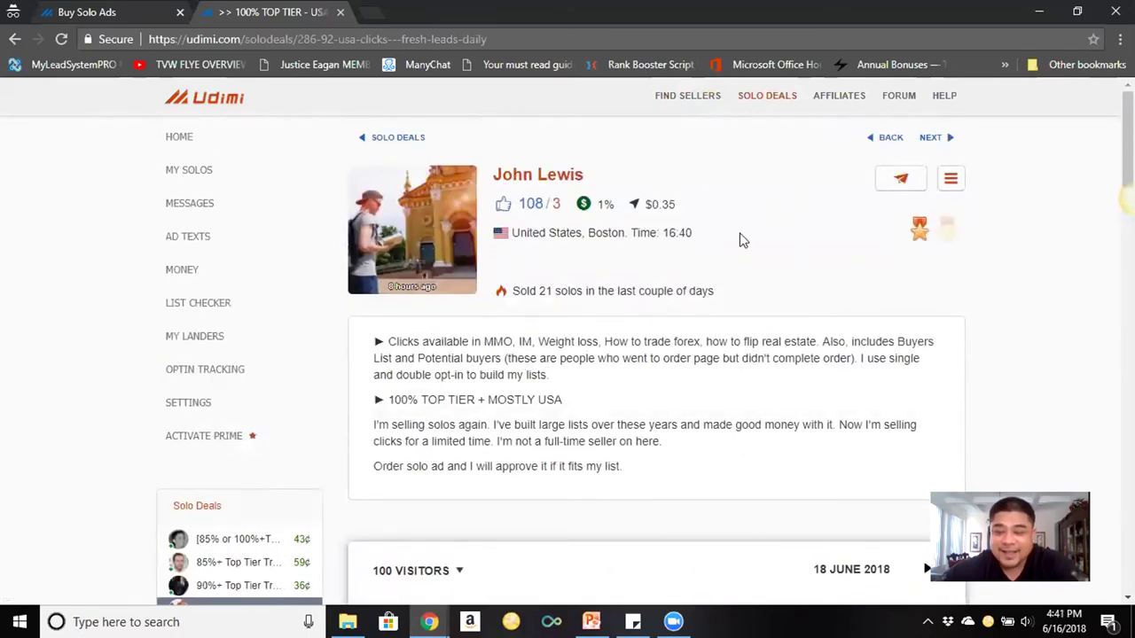
left_click(825, 99)
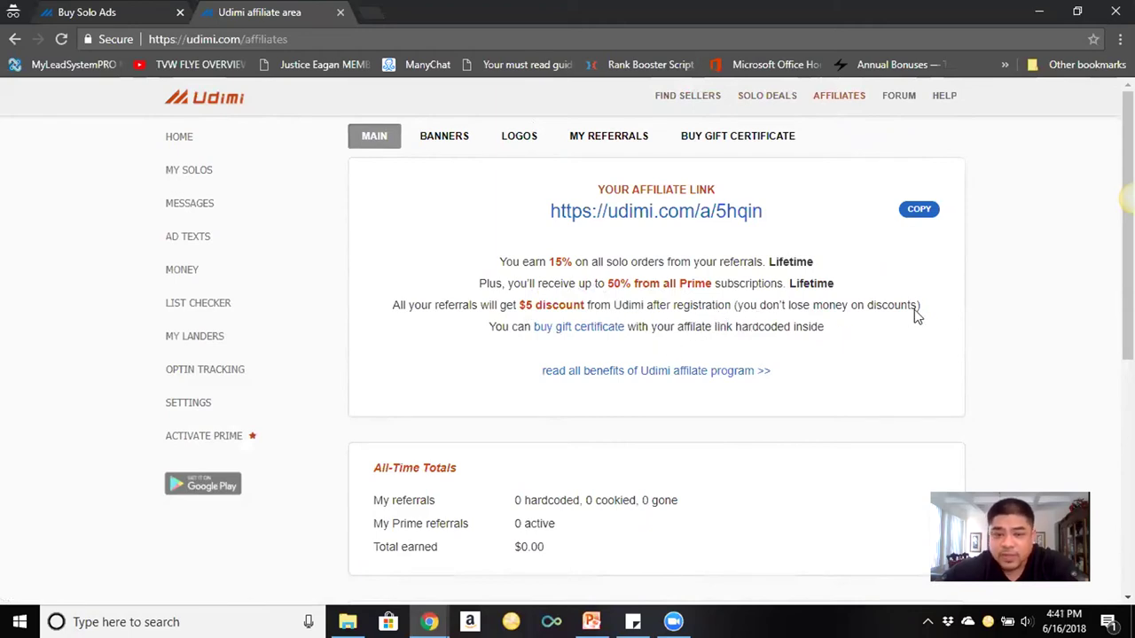
Step: Scroll the affiliate Main tab to review the affiliate link, 15% solo commission and $0.00 earnings
scroll(567, 346, "down", 3)
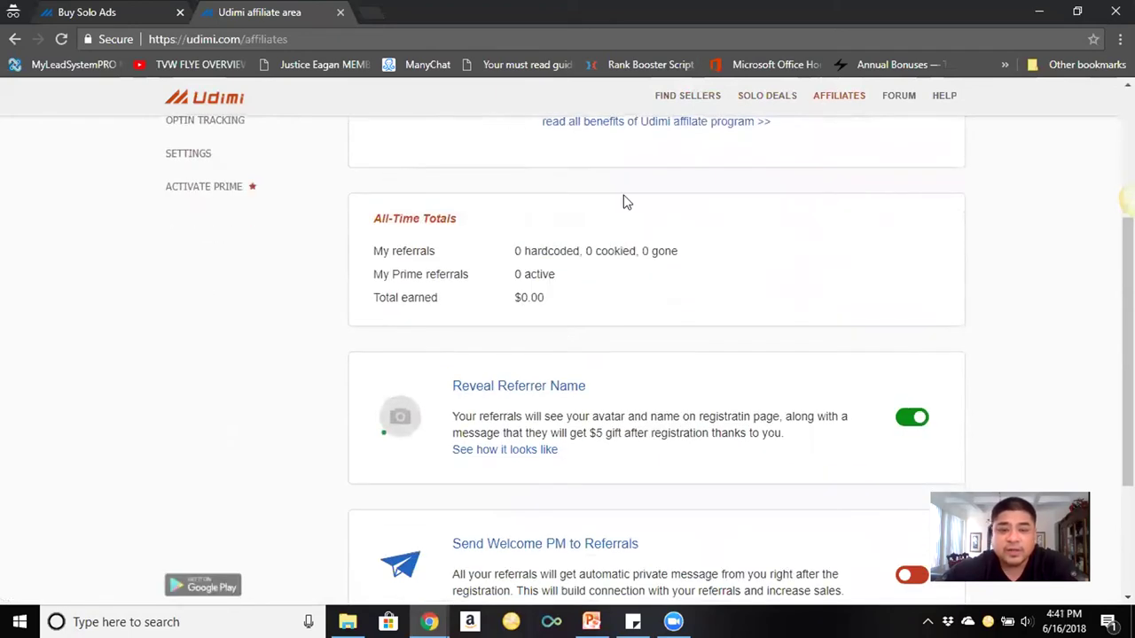
scroll(540, 284, "up", 3)
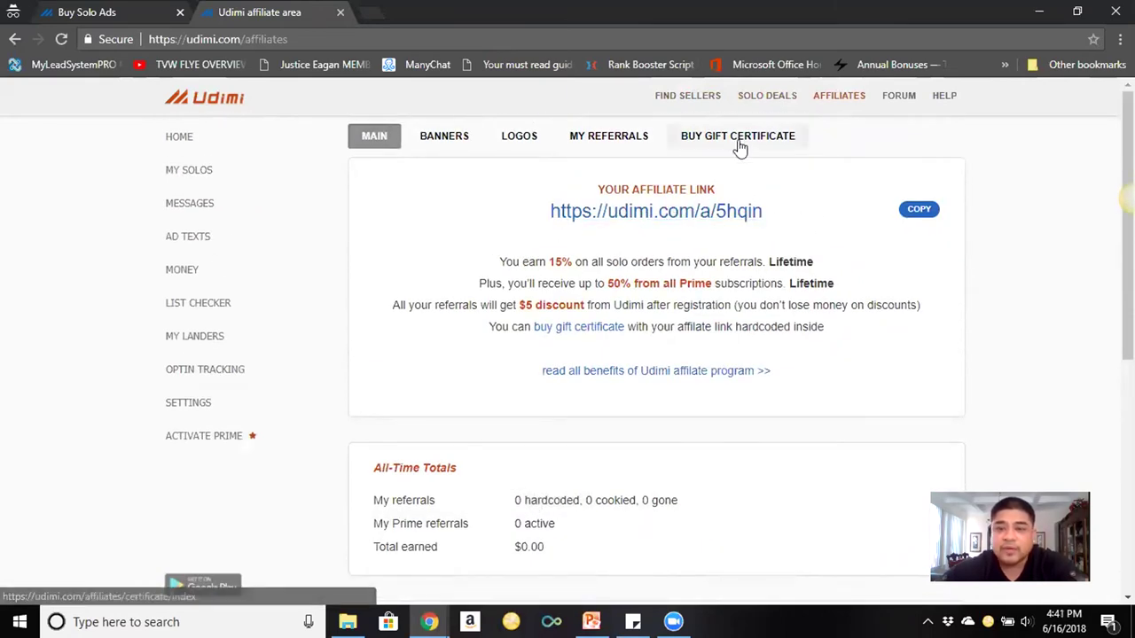
Step: Browse the affiliate banners with their HTML embed codes, then bring up the Logos page
left_click(458, 140)
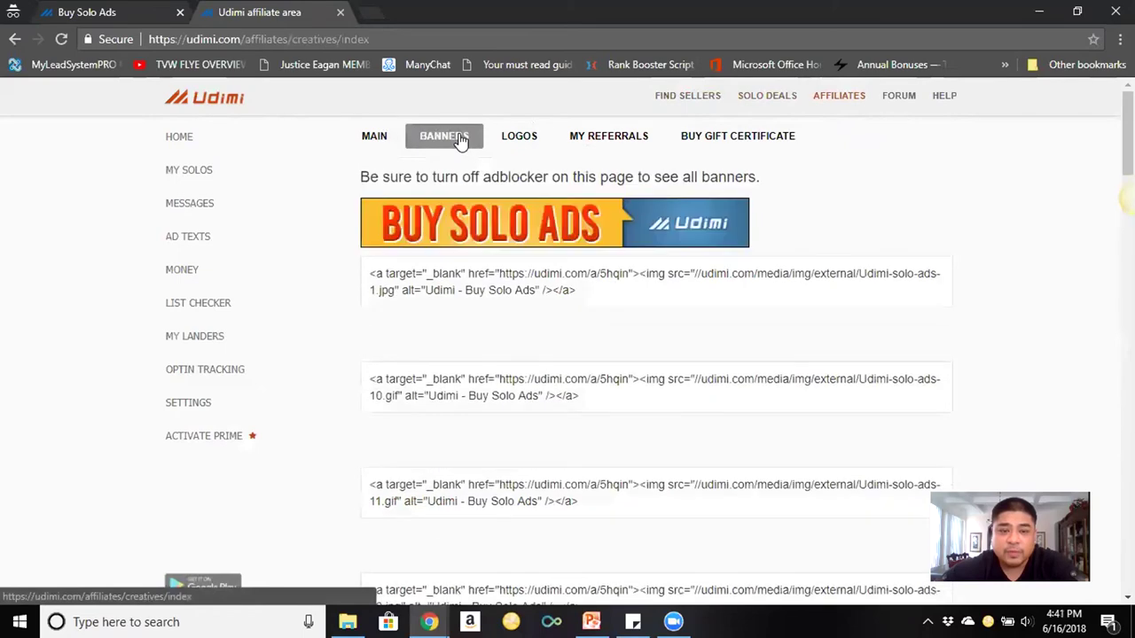
scroll(869, 232, "down", 2)
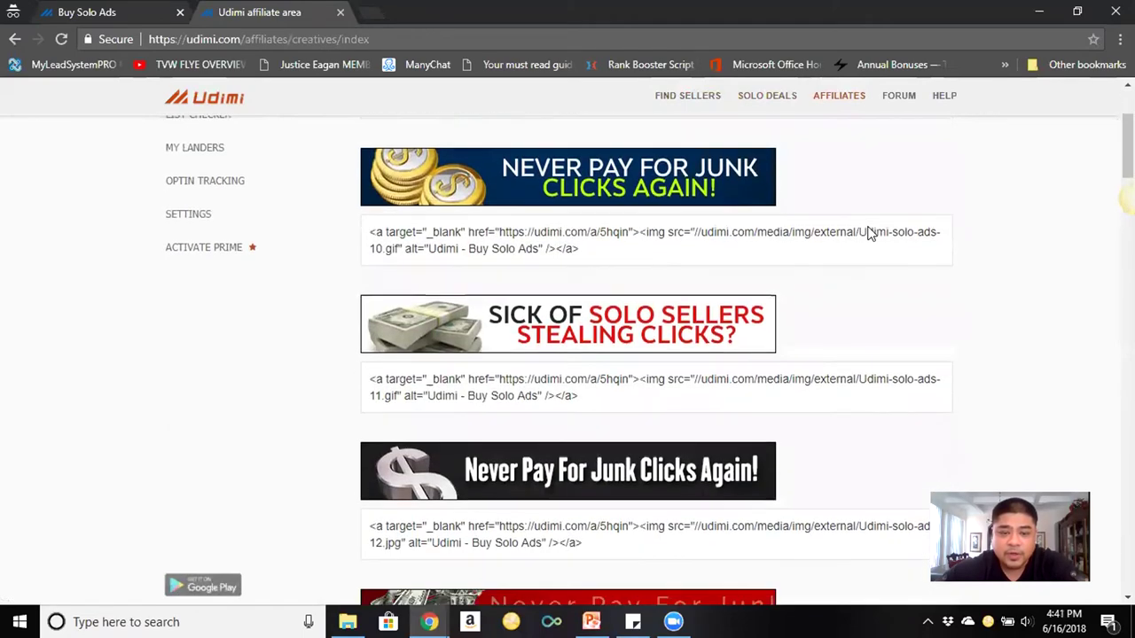
scroll(869, 232, "down", 1)
scroll(869, 233, "down", 3)
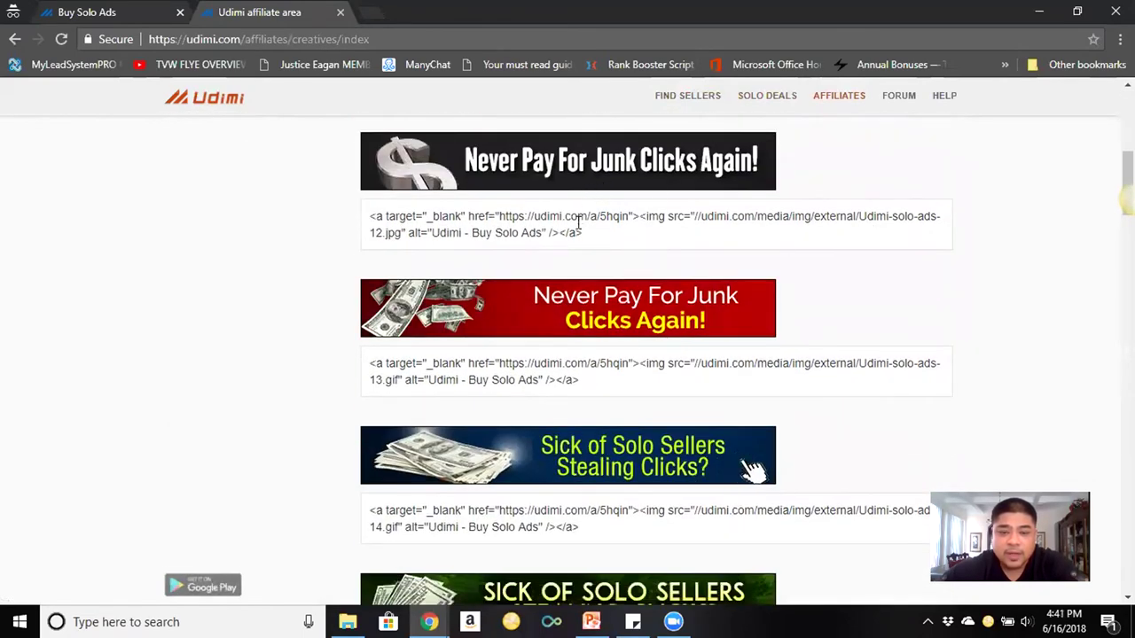
scroll(572, 226, "down", 2)
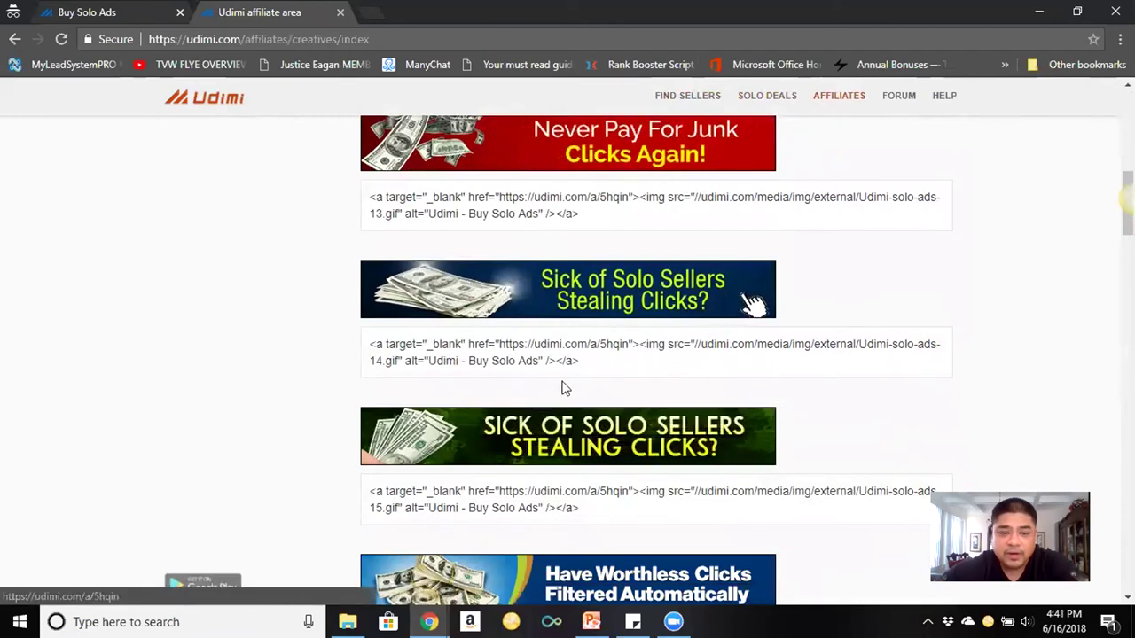
scroll(521, 368, "up", 4)
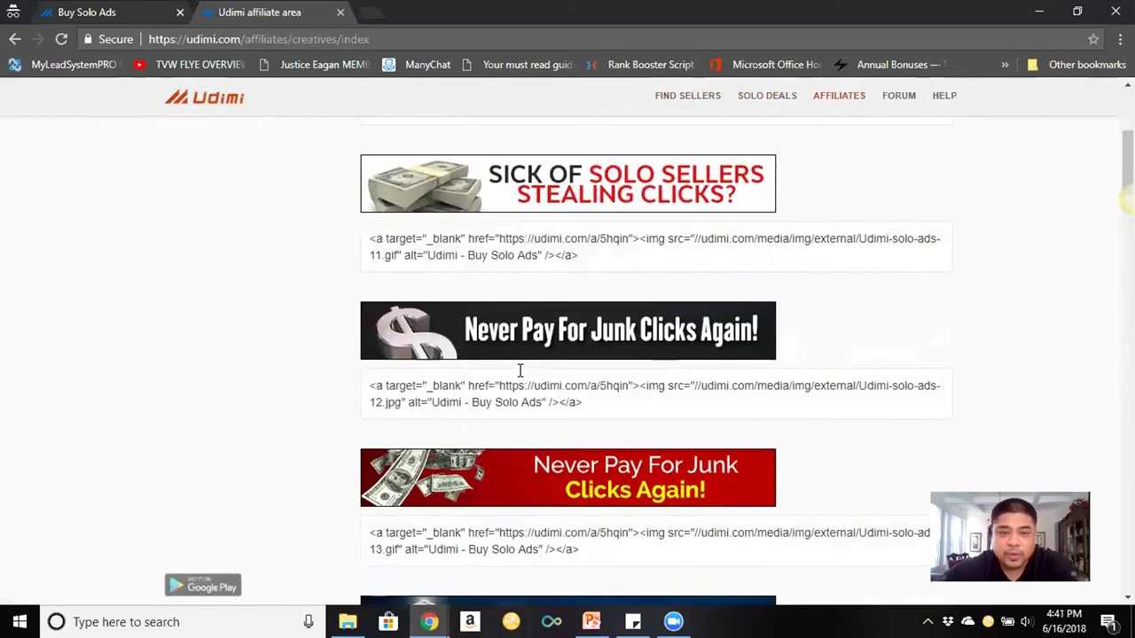
scroll(521, 371, "up", 4)
left_click(519, 139)
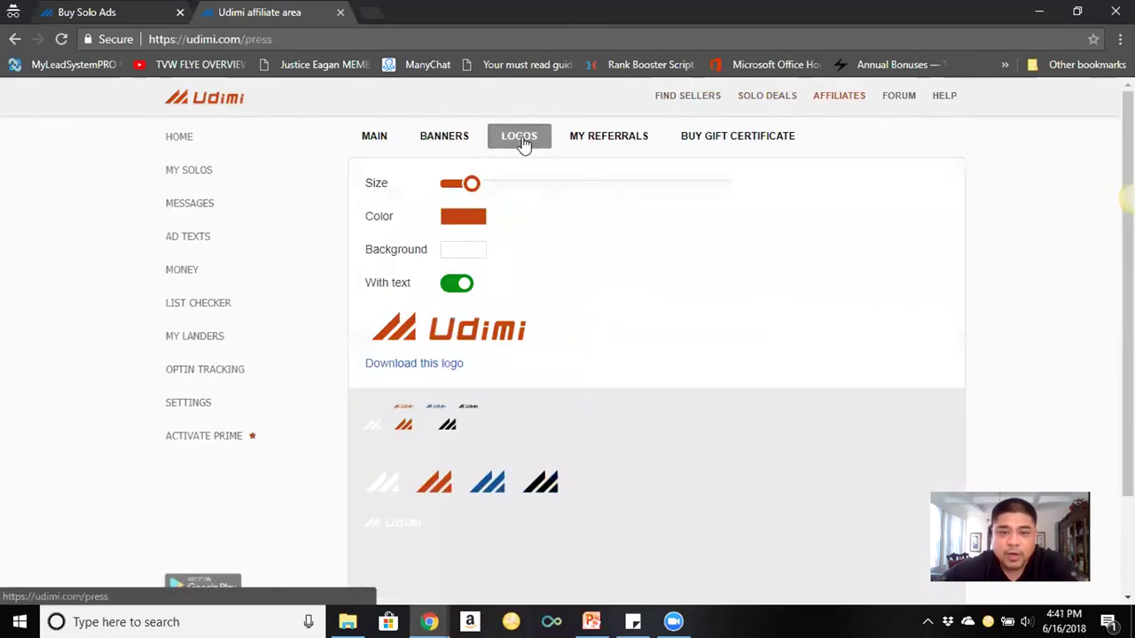